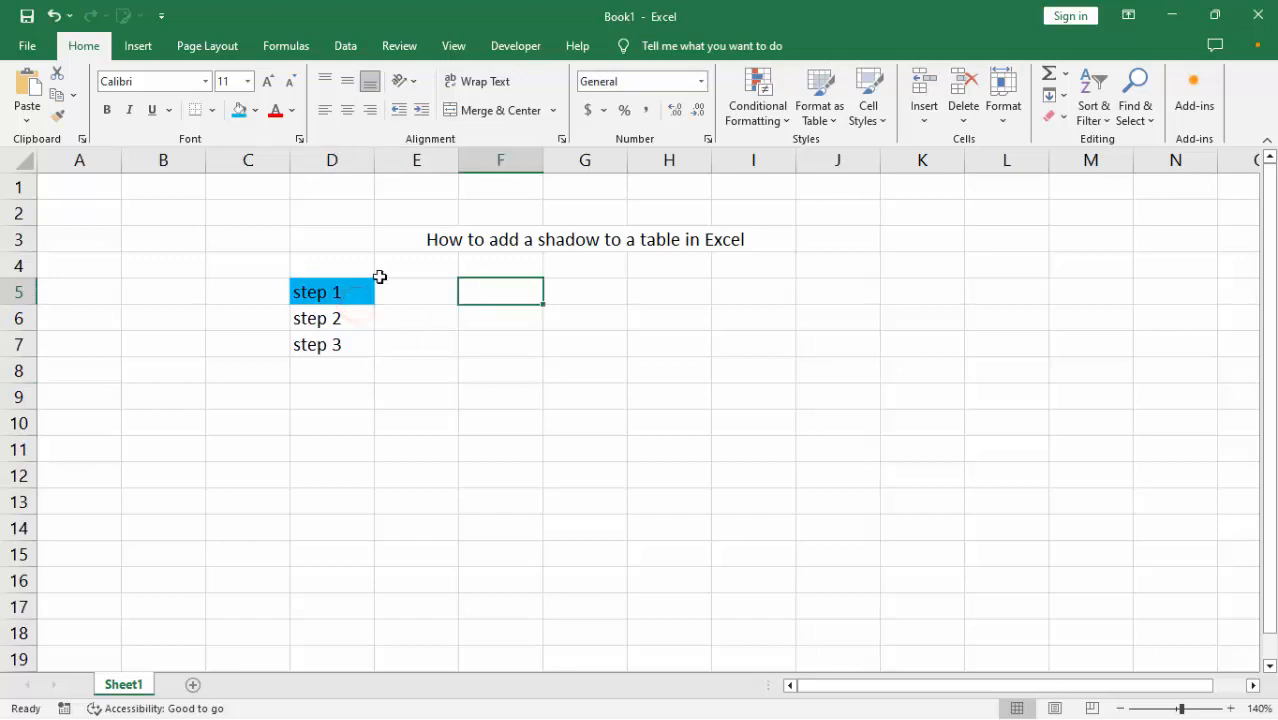
Apply all borders to the range F5:I10.
drag(525, 283, 729, 427)
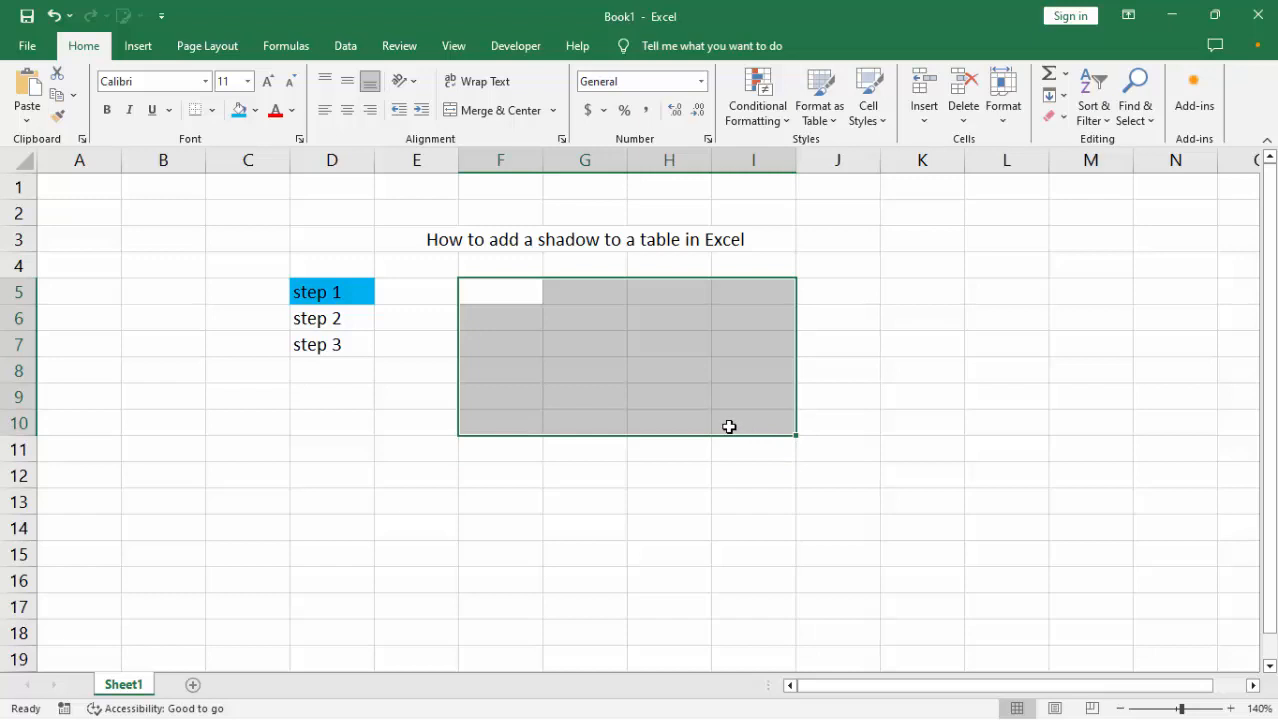
click(212, 110)
click(266, 261)
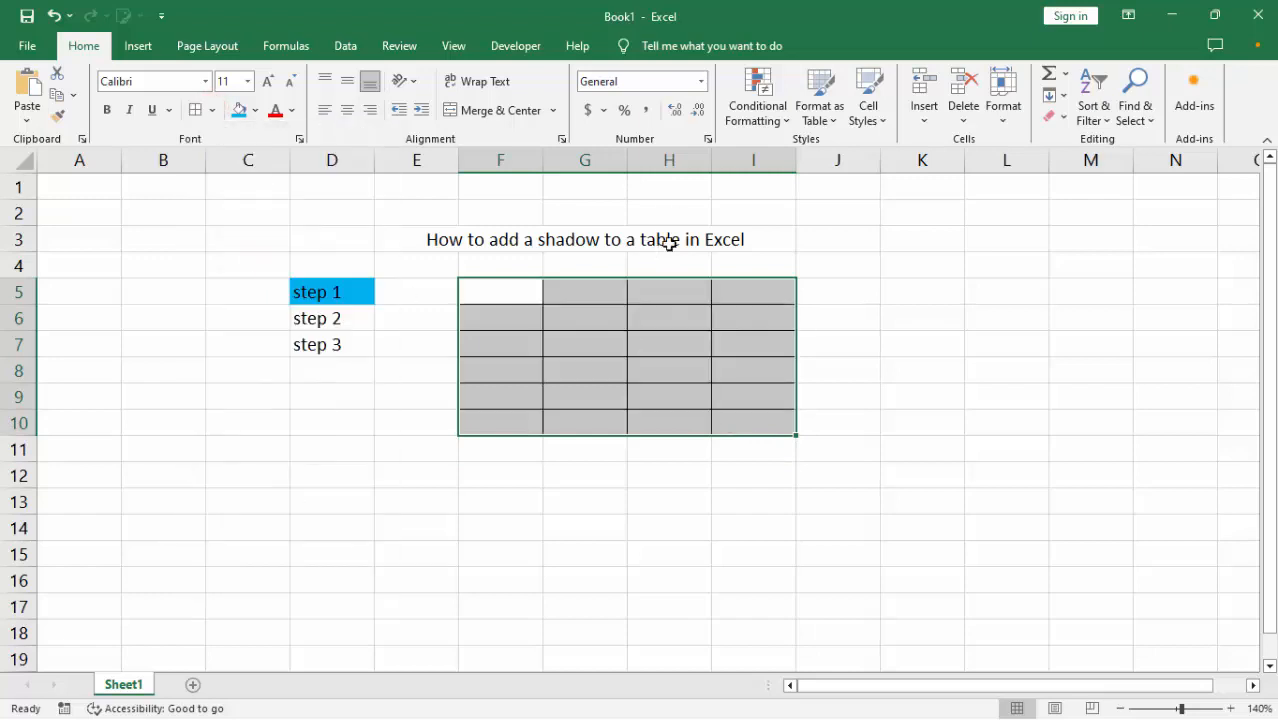
click(678, 330)
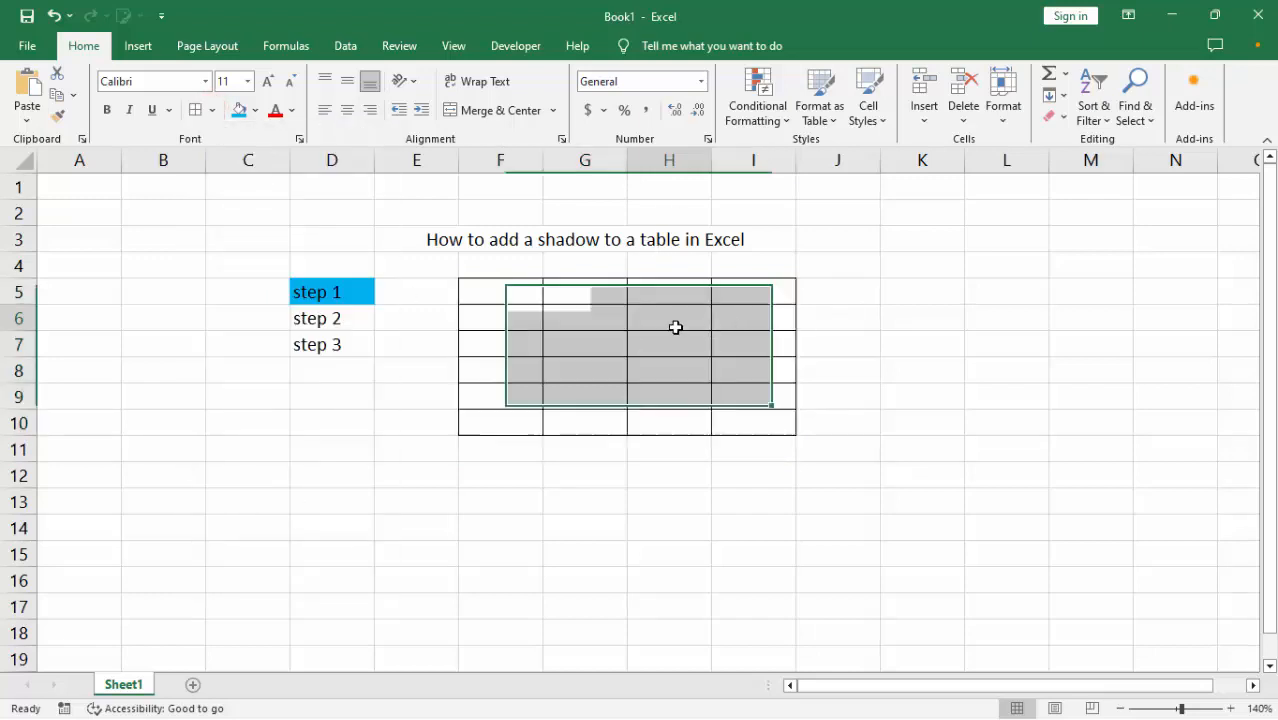
click(497, 295)
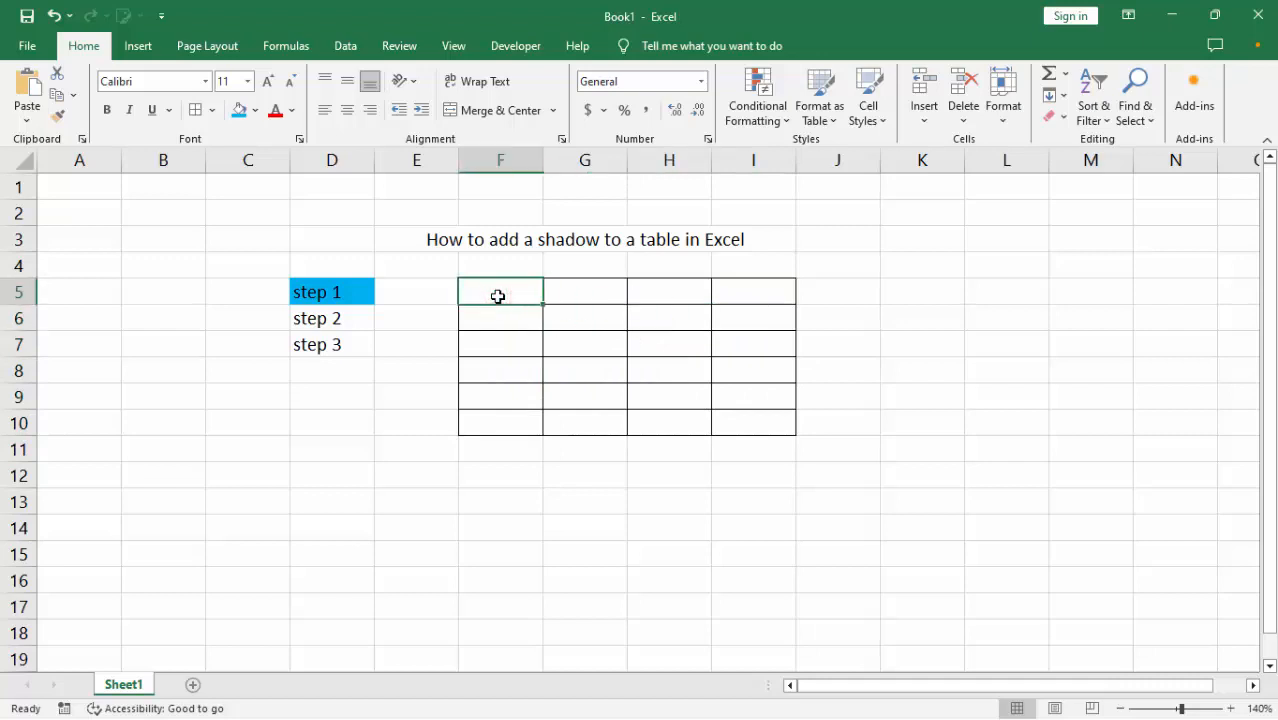
drag(540, 296, 740, 284)
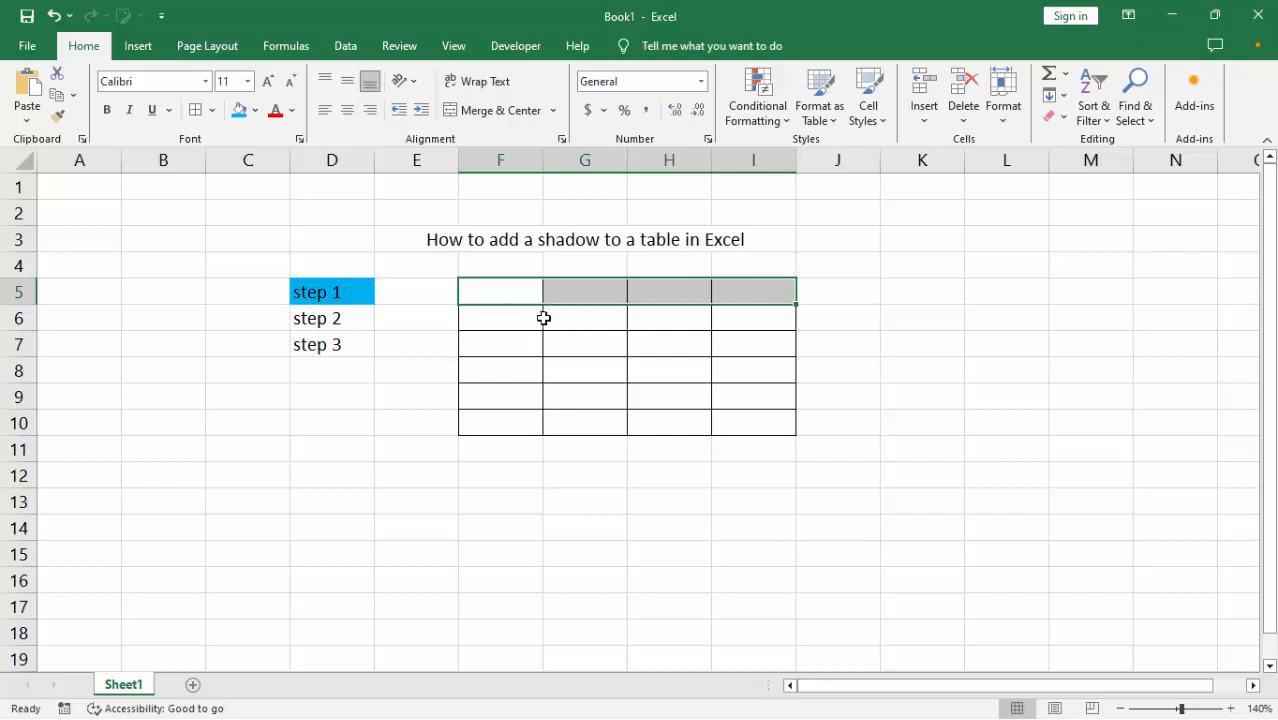
drag(498, 320, 736, 309)
drag(498, 392, 722, 374)
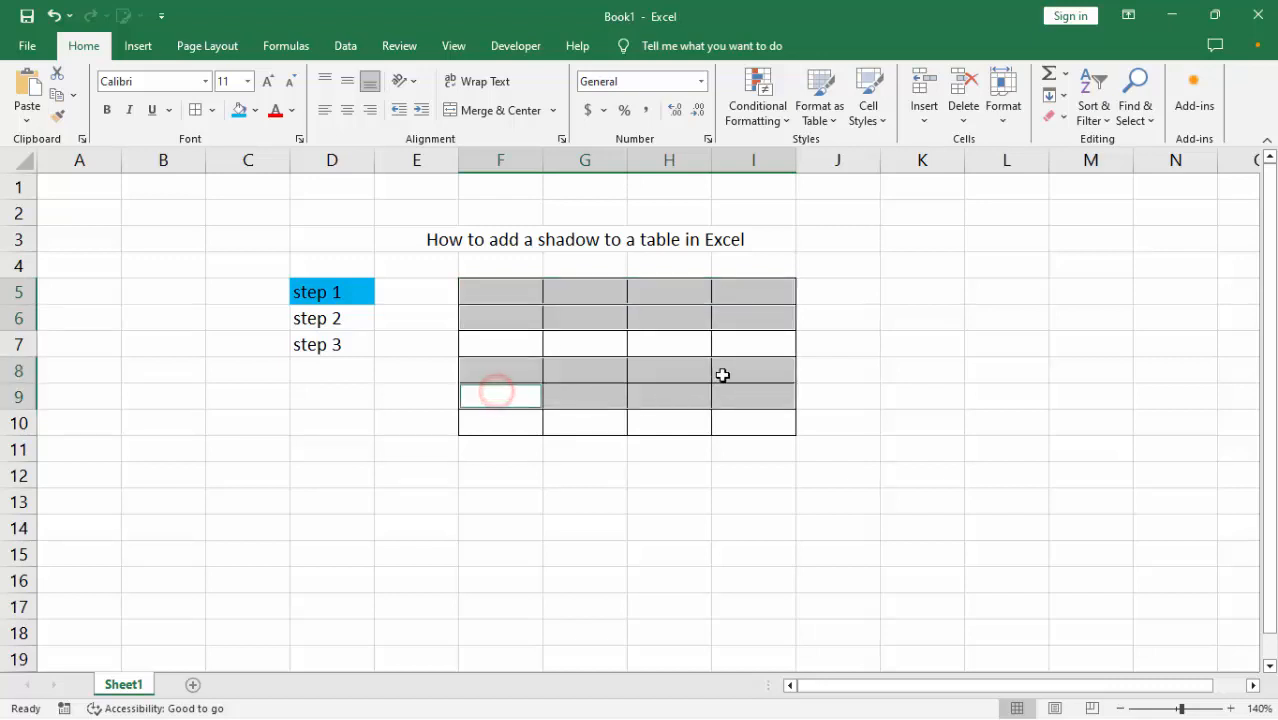
Fill the bordered range F5:I10 with a light grey theme color.
drag(485, 290, 751, 413)
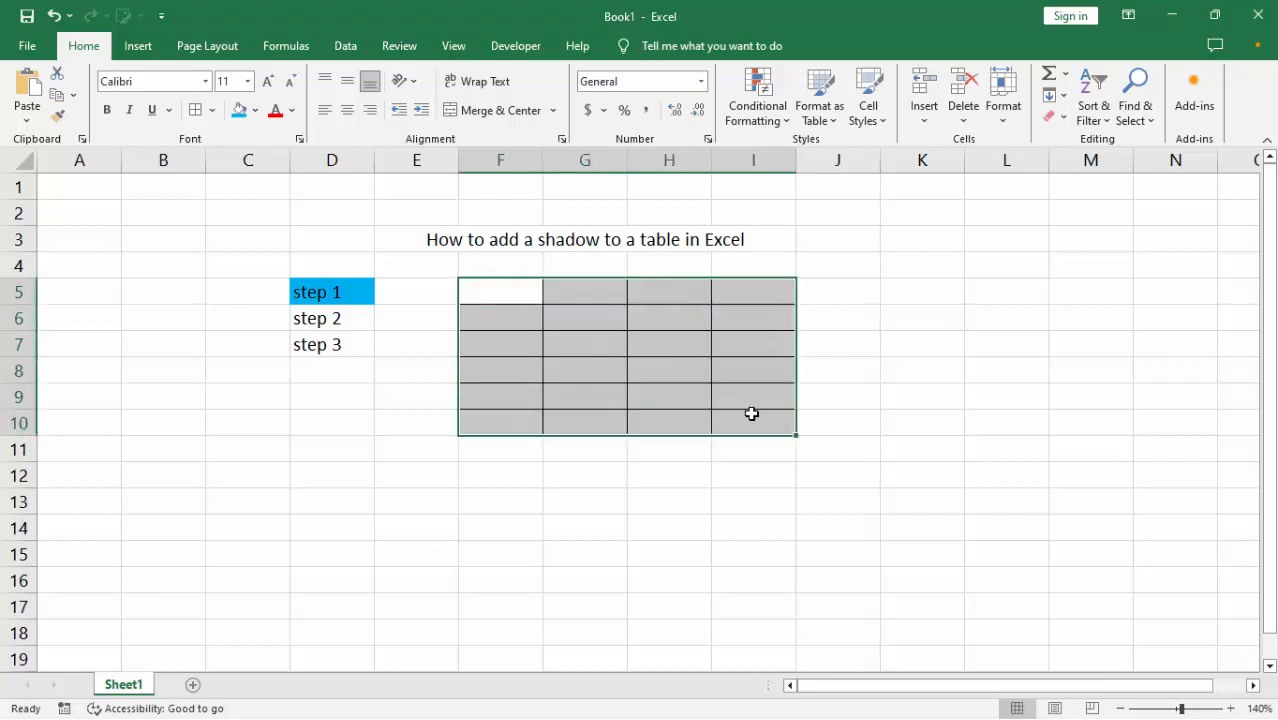
click(256, 110)
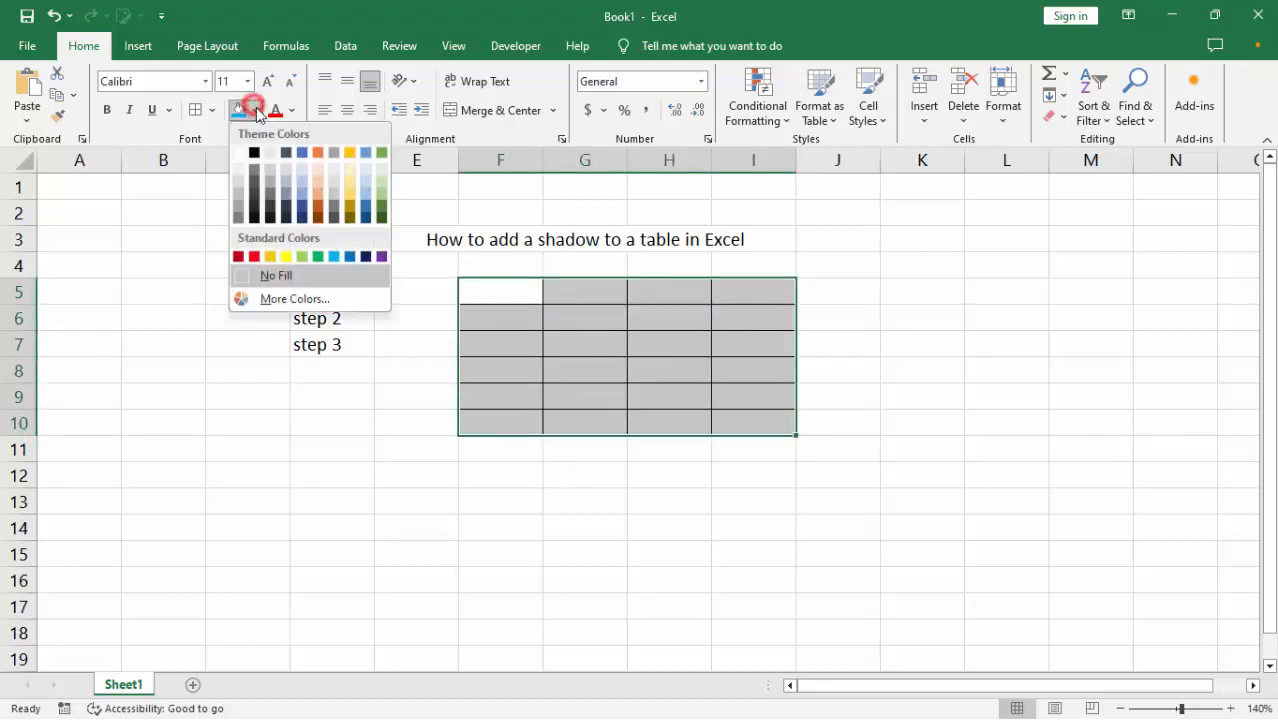
click(240, 185)
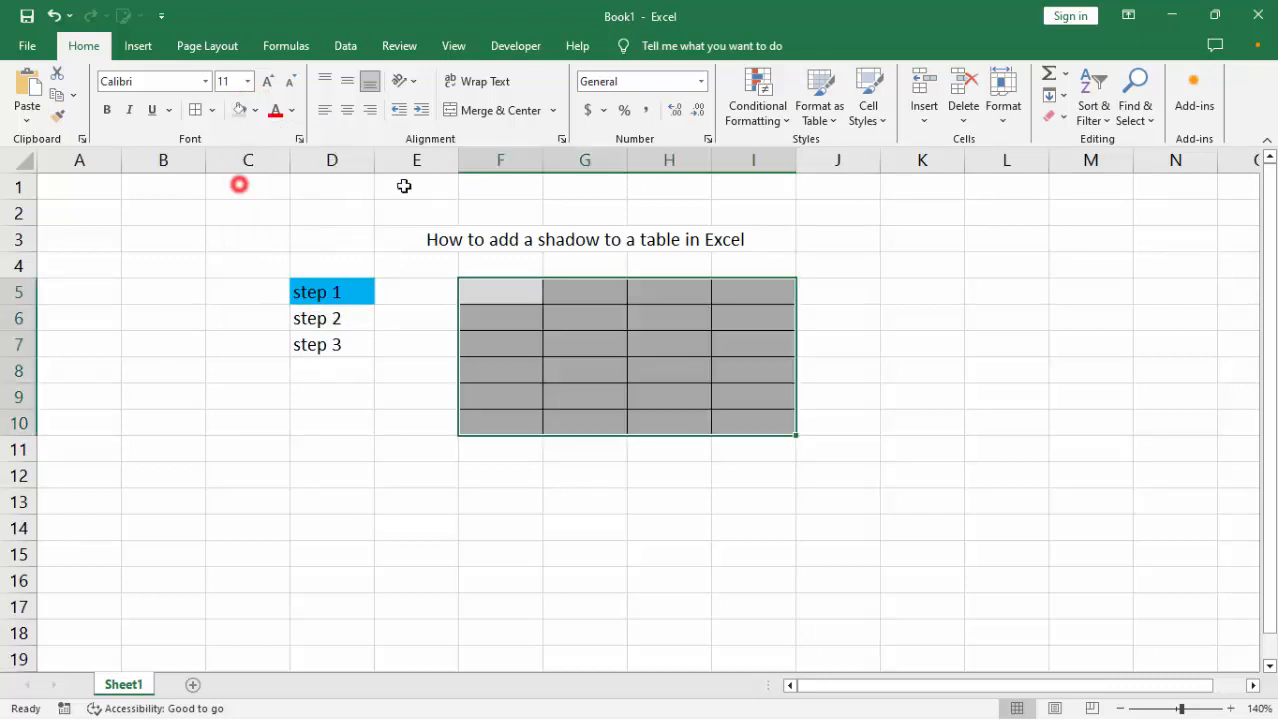
click(904, 343)
click(968, 500)
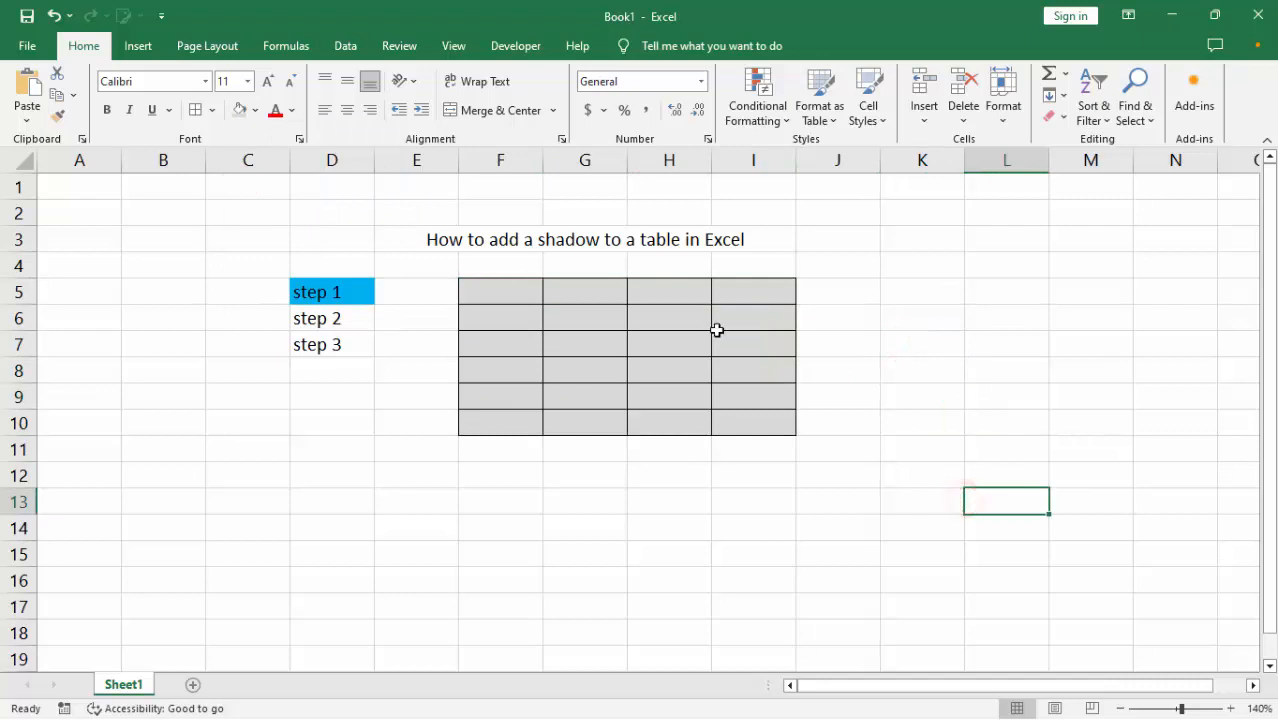
click(358, 325)
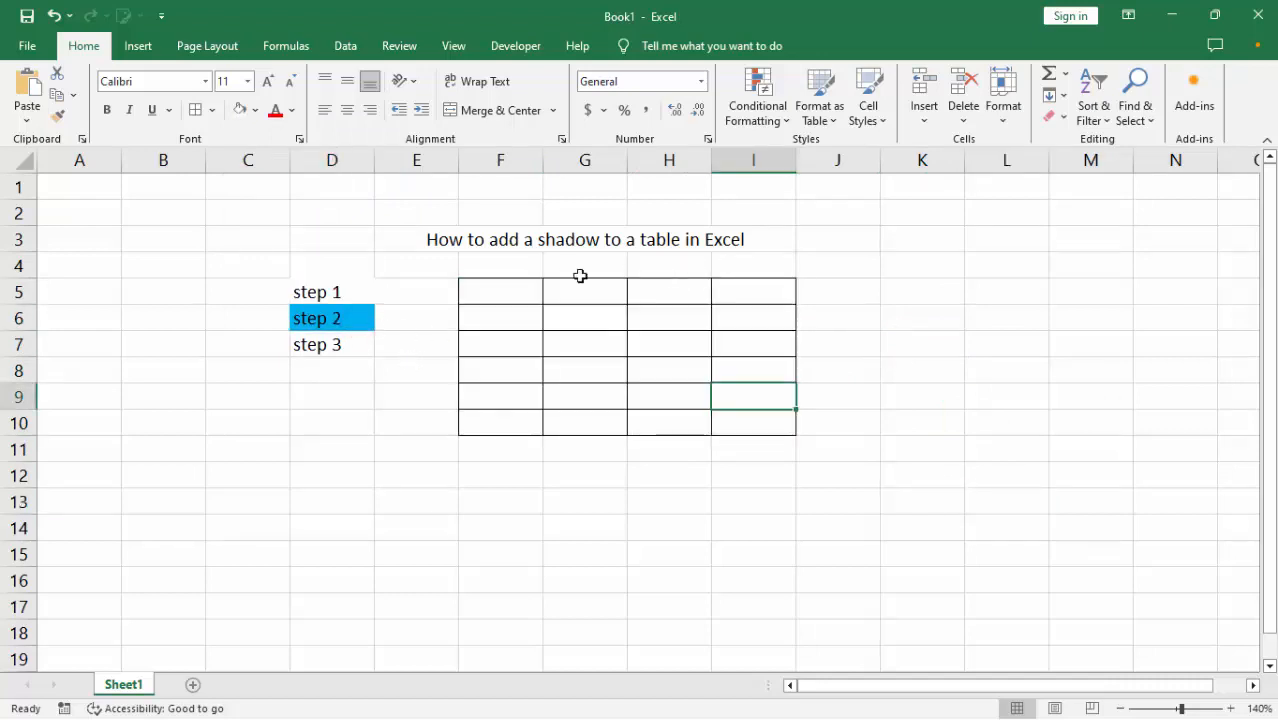
click(502, 292)
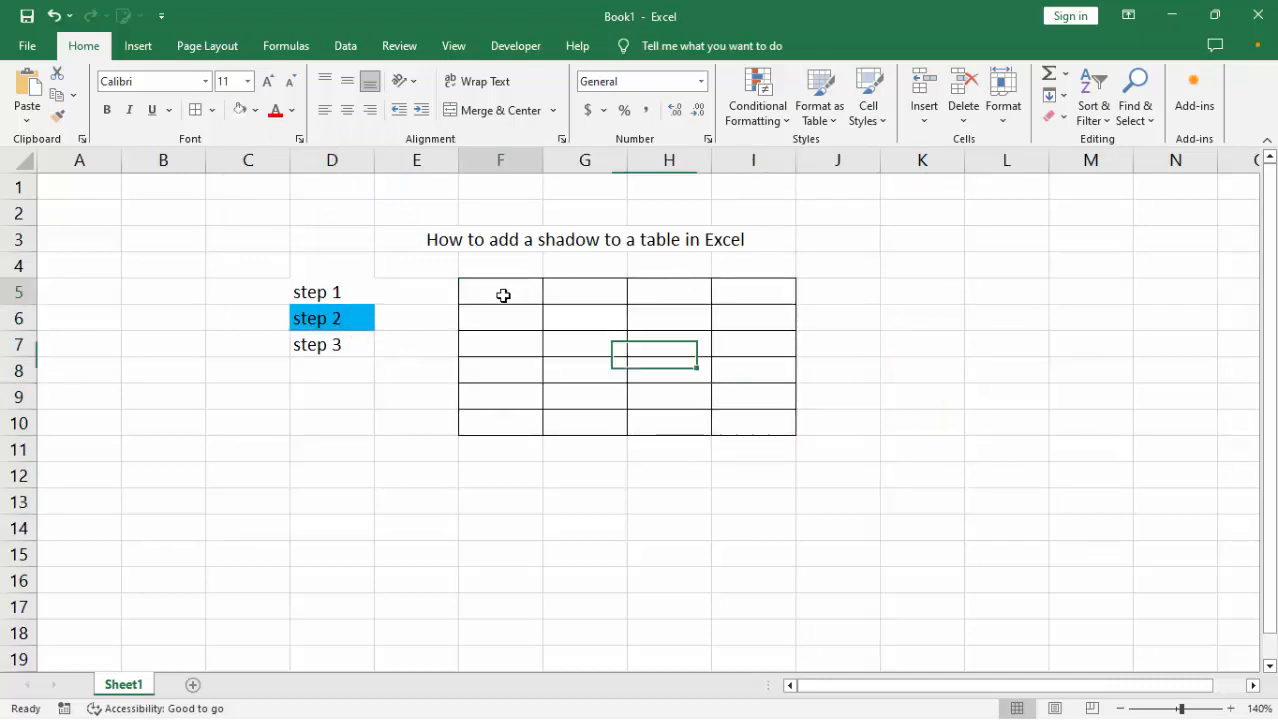
drag(505, 304, 745, 344)
key(ctrl+z)
click(510, 298)
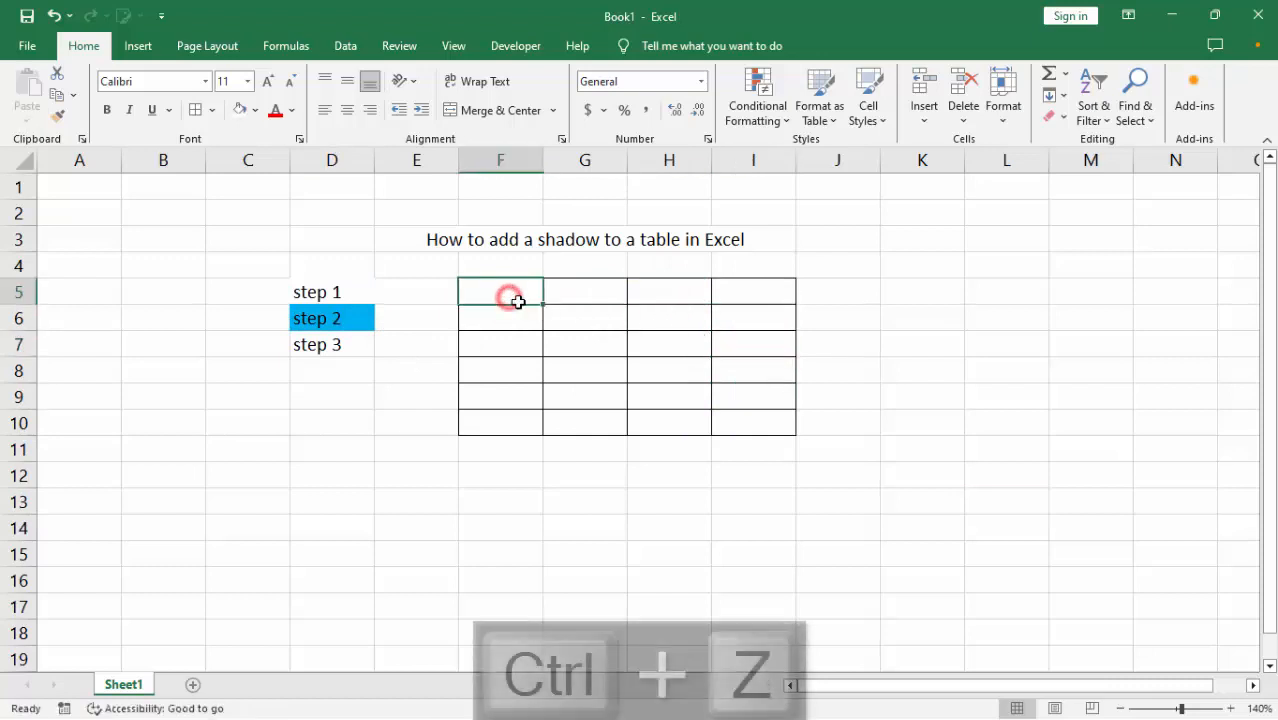
click(586, 332)
Convert the bordered range F5:I10 into an Excel table, leaving the headers option off.
drag(486, 294, 758, 420)
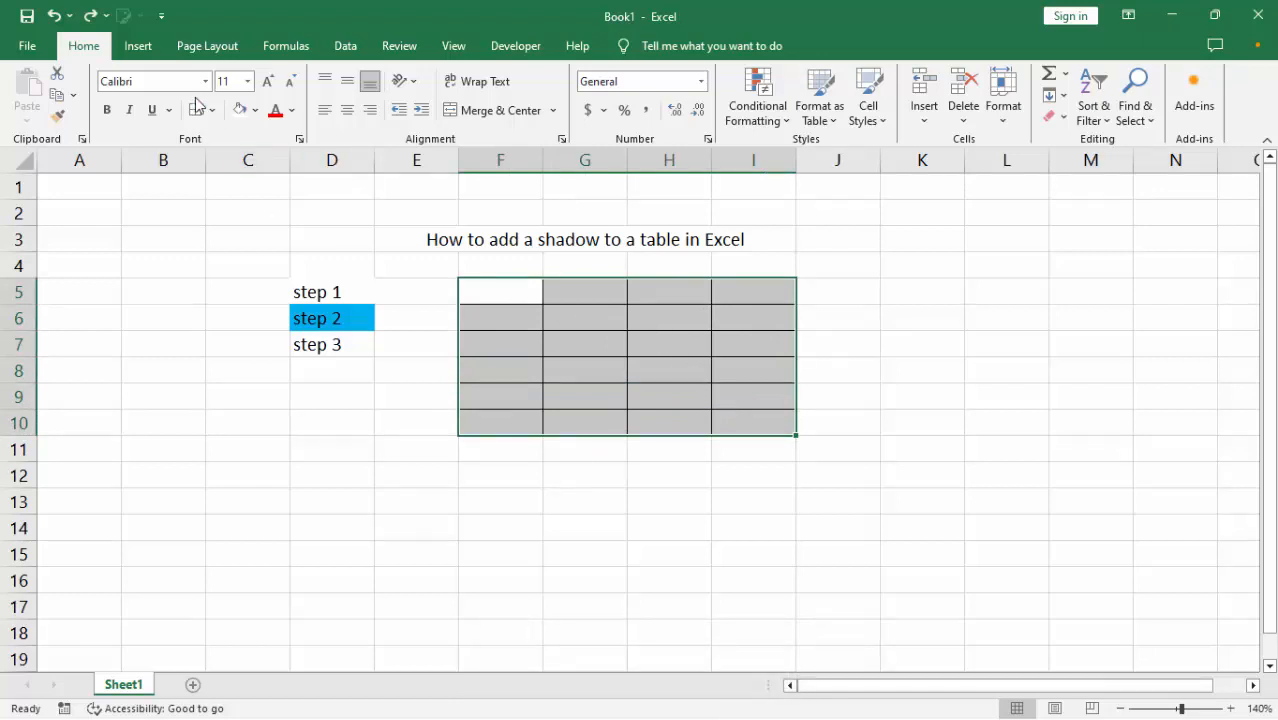
click(137, 45)
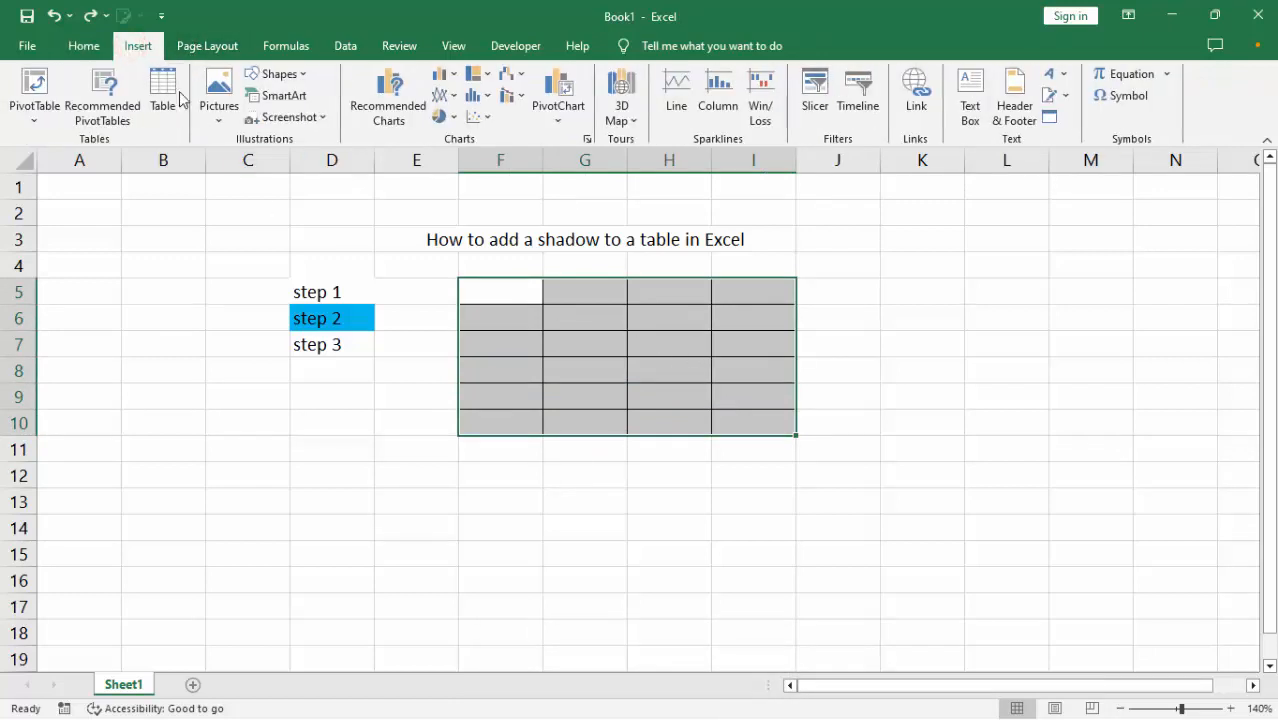
click(163, 92)
click(1022, 464)
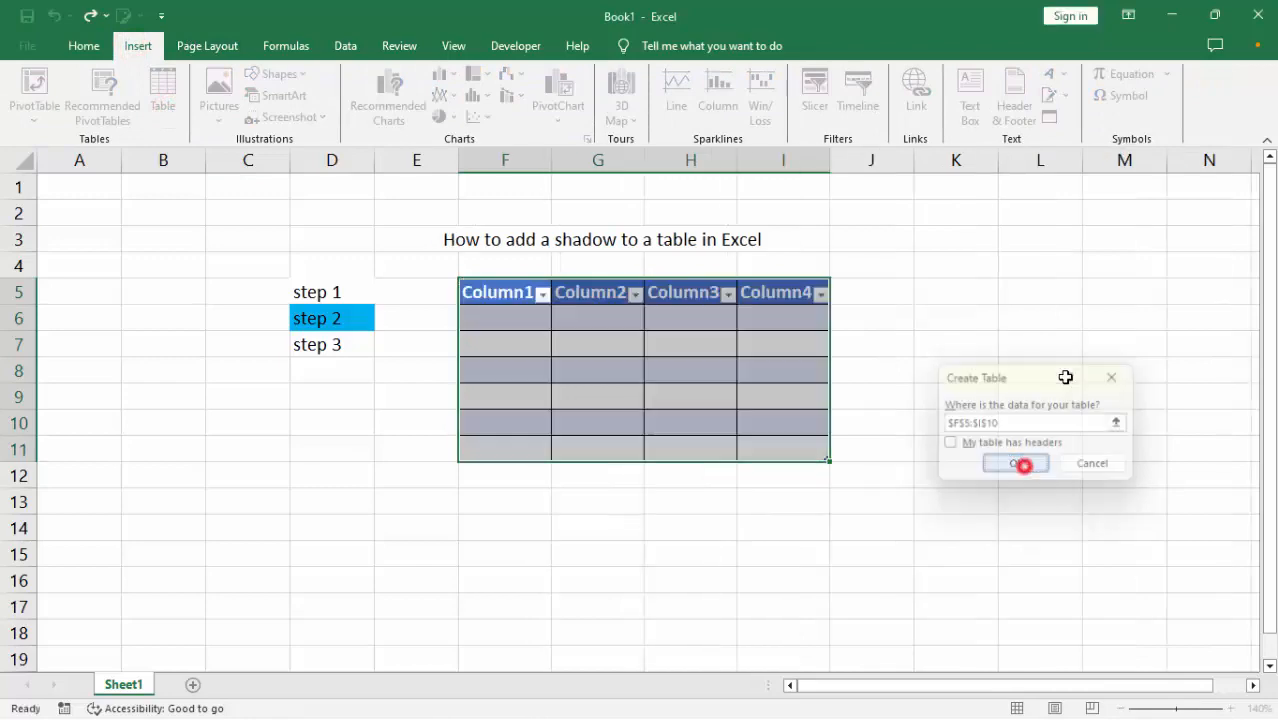
Apply the blue banded style from the first row of Light table styles to the table.
click(1230, 113)
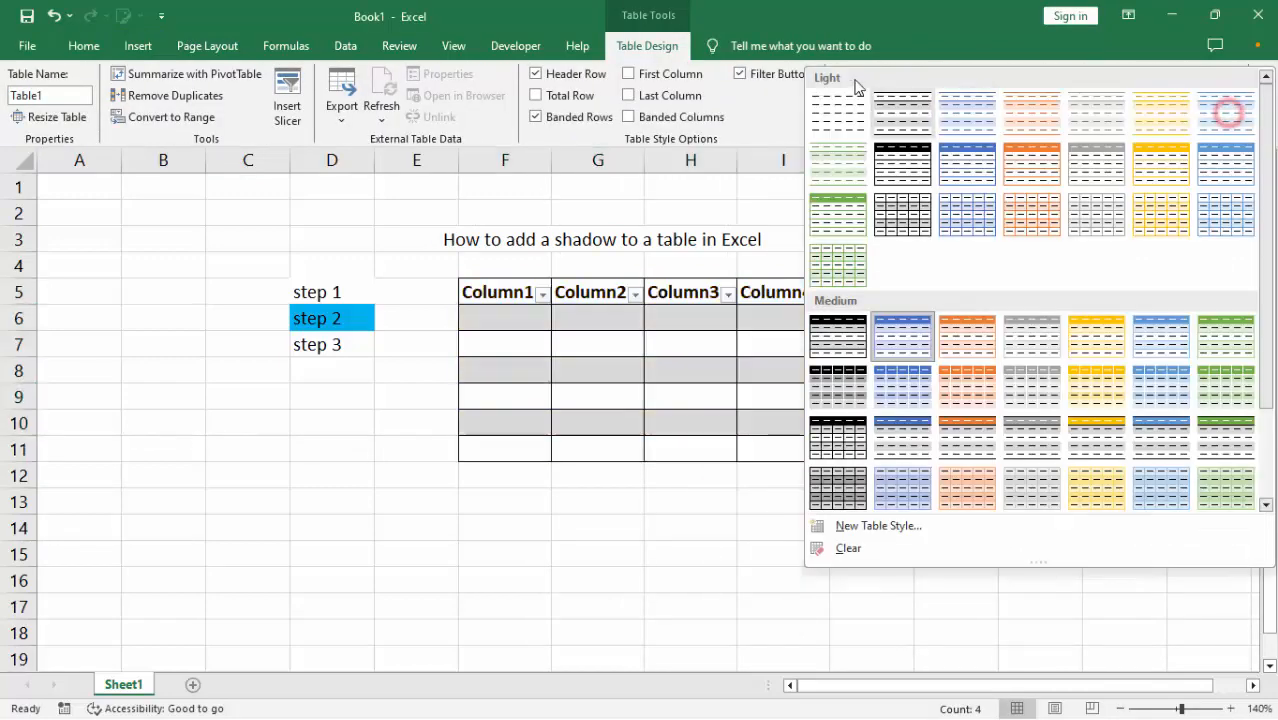
click(828, 103)
click(1229, 113)
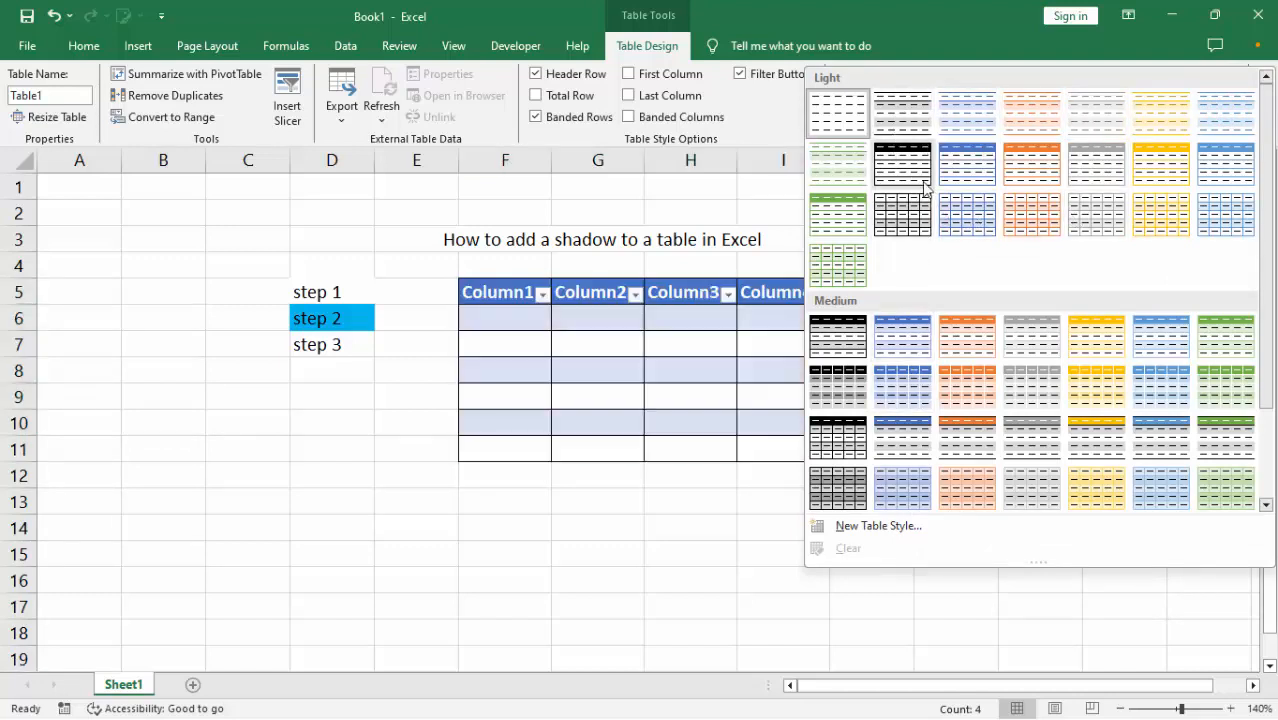
click(975, 121)
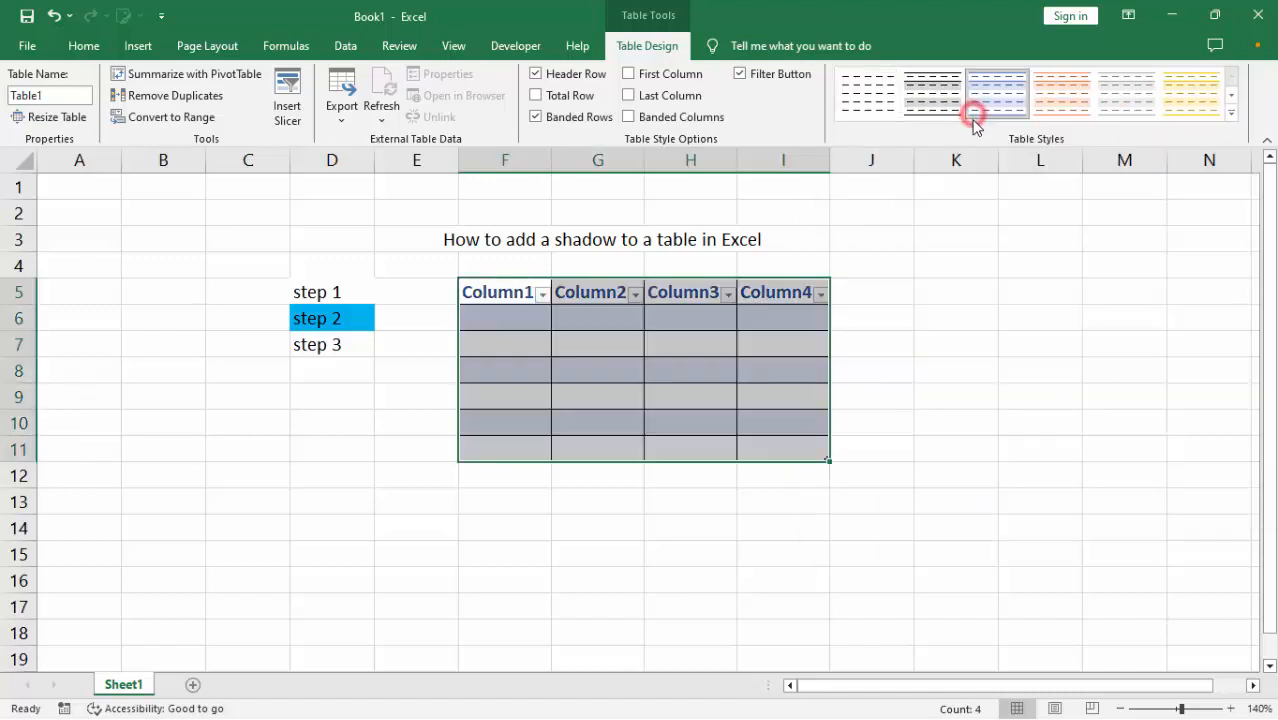
click(906, 318)
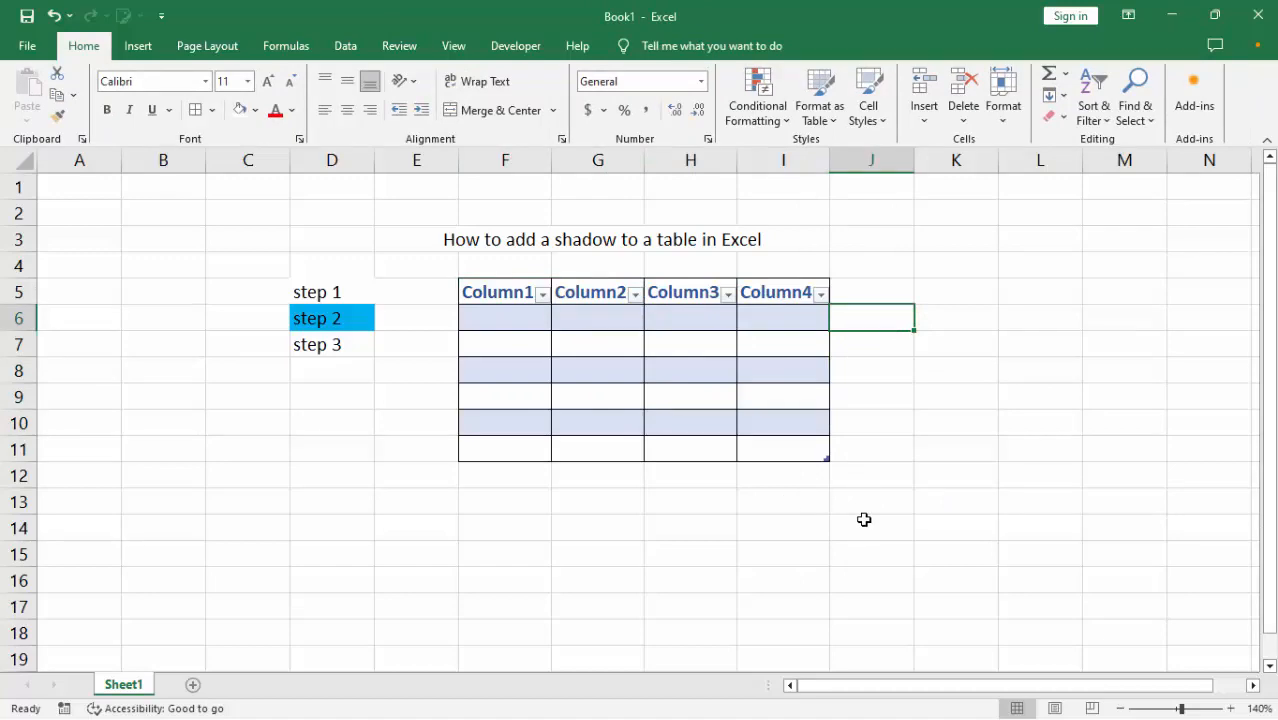
Draw a rectangle shape over cell F5, fitted to about 0.21" high and 0.65" wide.
click(320, 343)
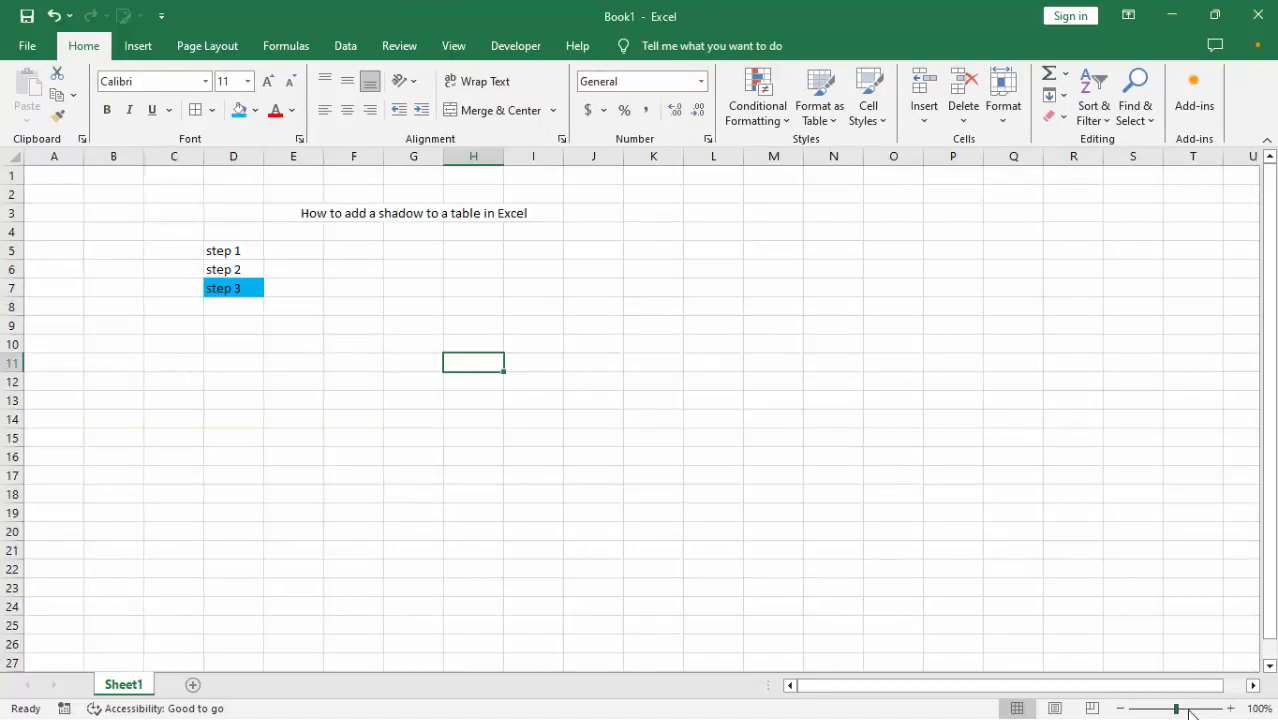
drag(1190, 711, 1194, 709)
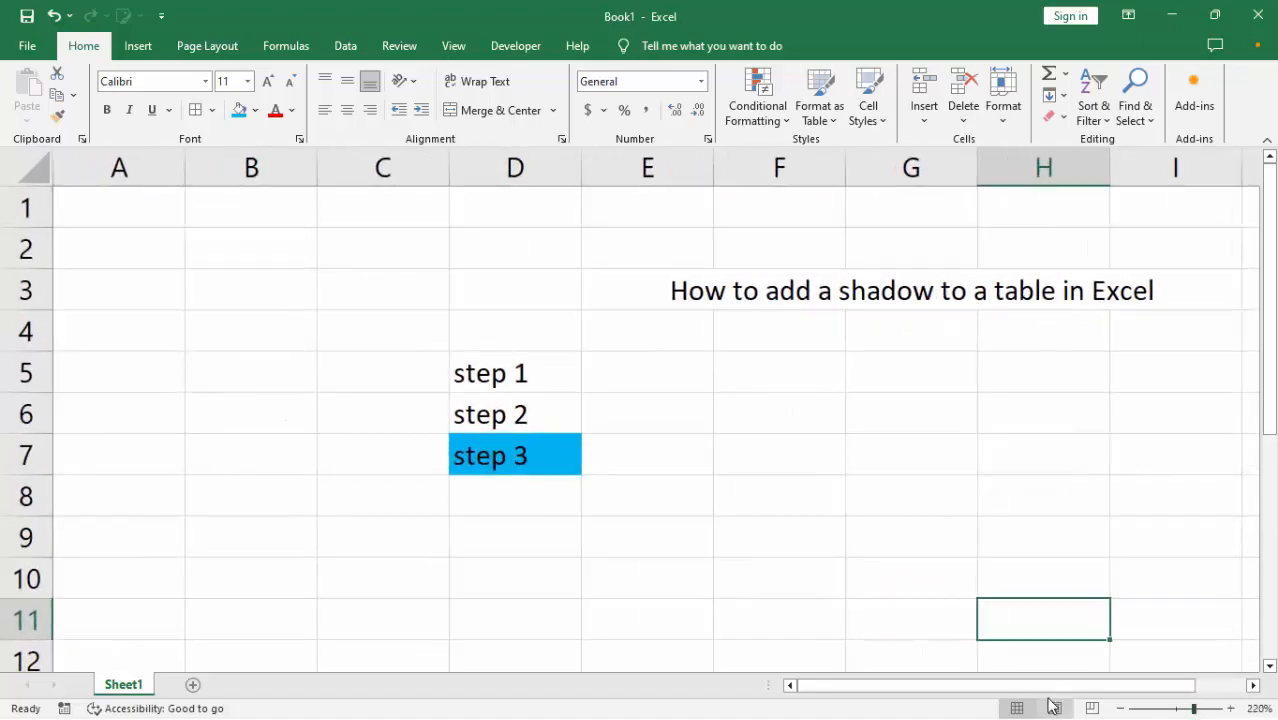
drag(1042, 685, 1055, 684)
click(684, 373)
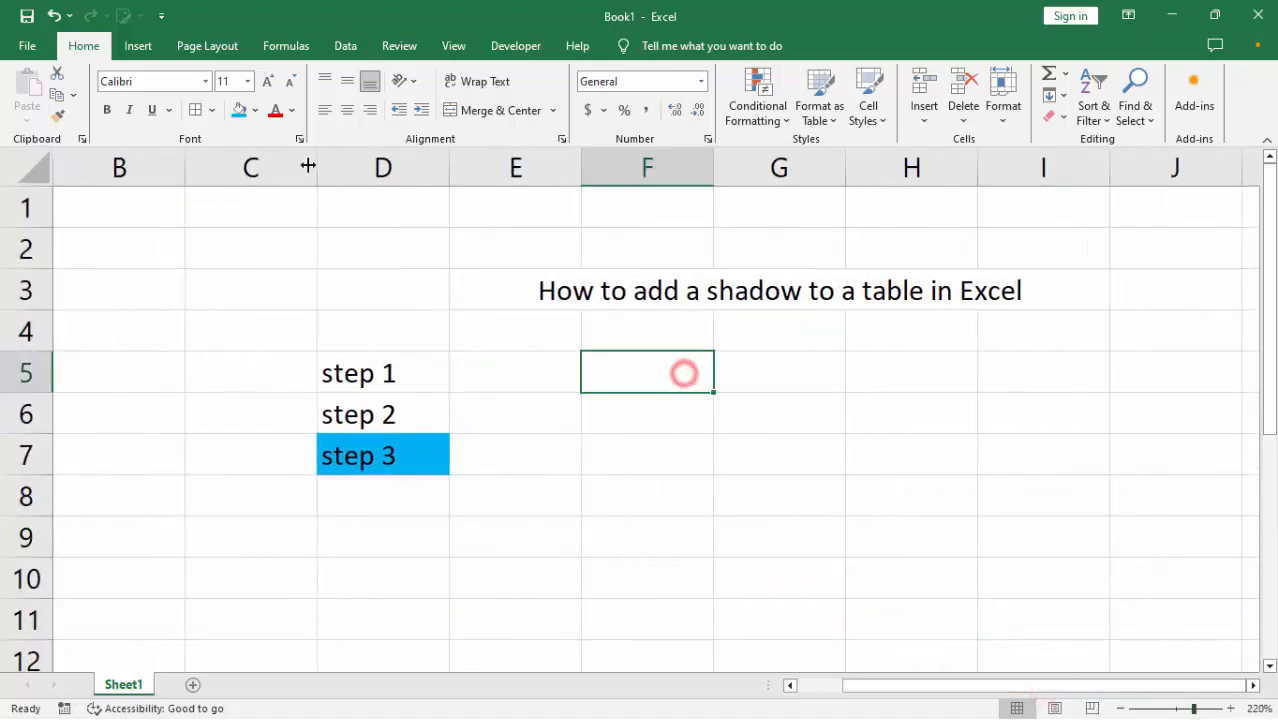
click(138, 46)
click(288, 75)
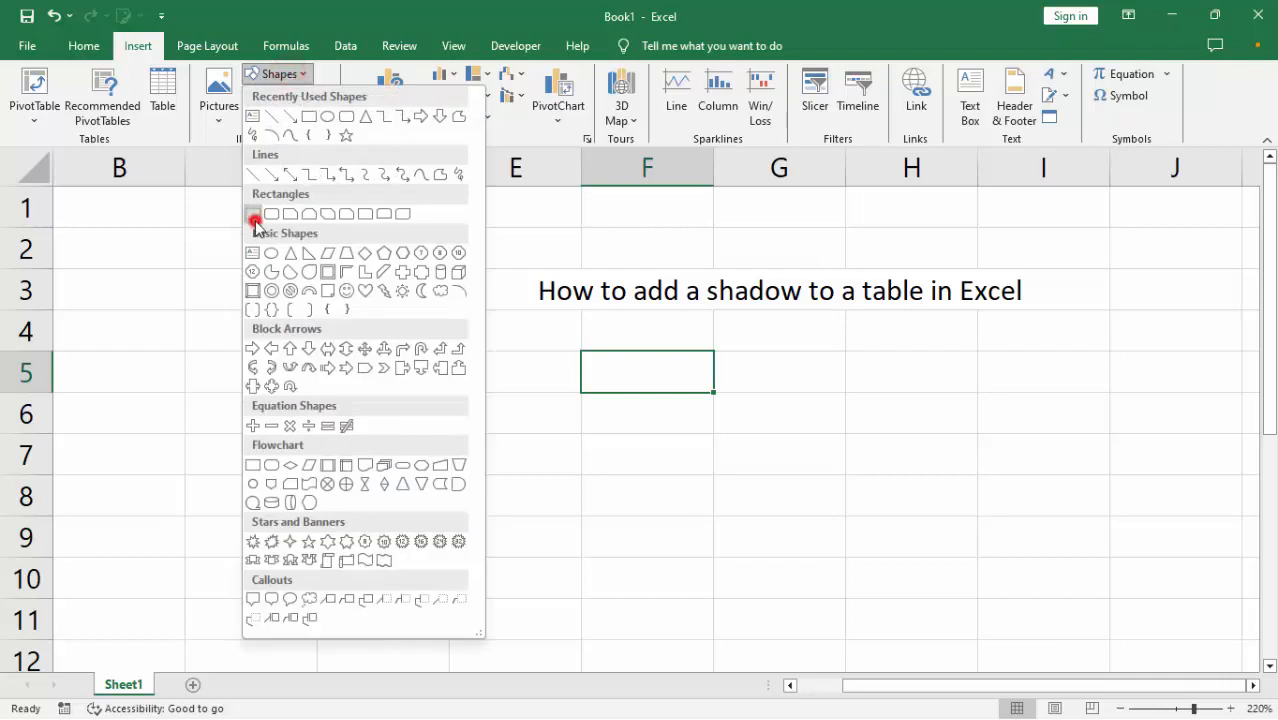
click(254, 218)
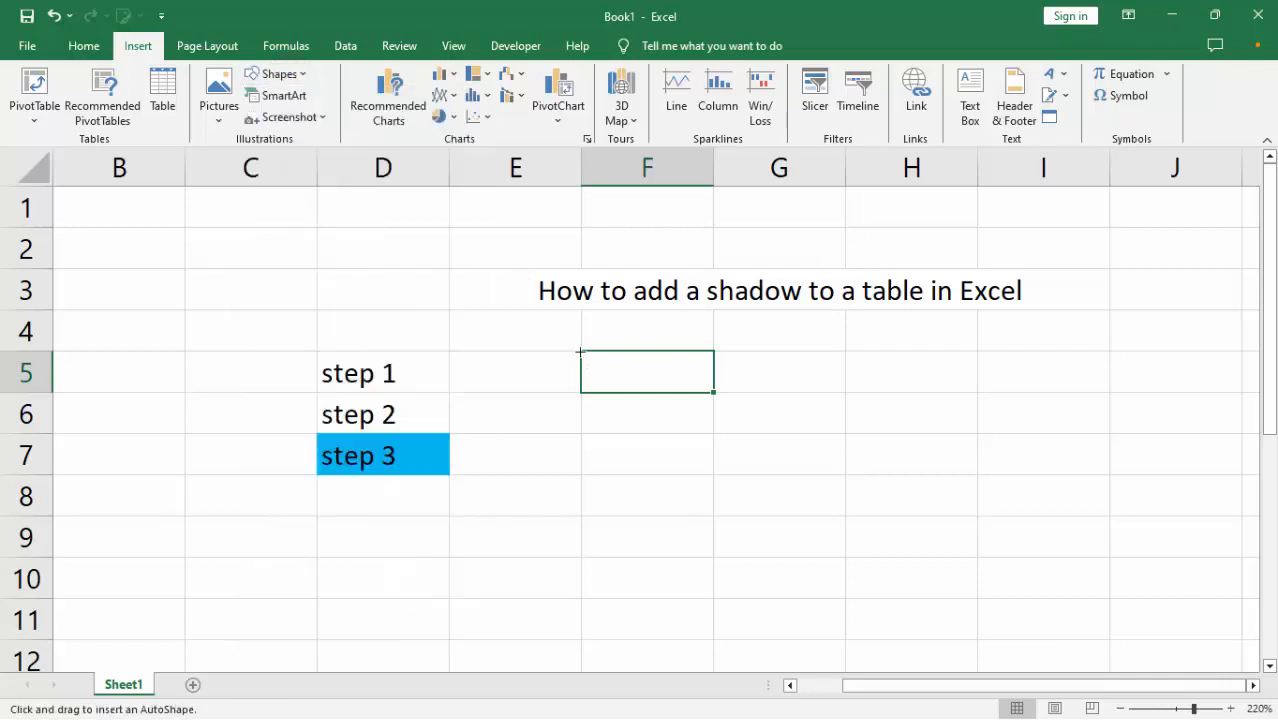
drag(580, 351, 714, 394)
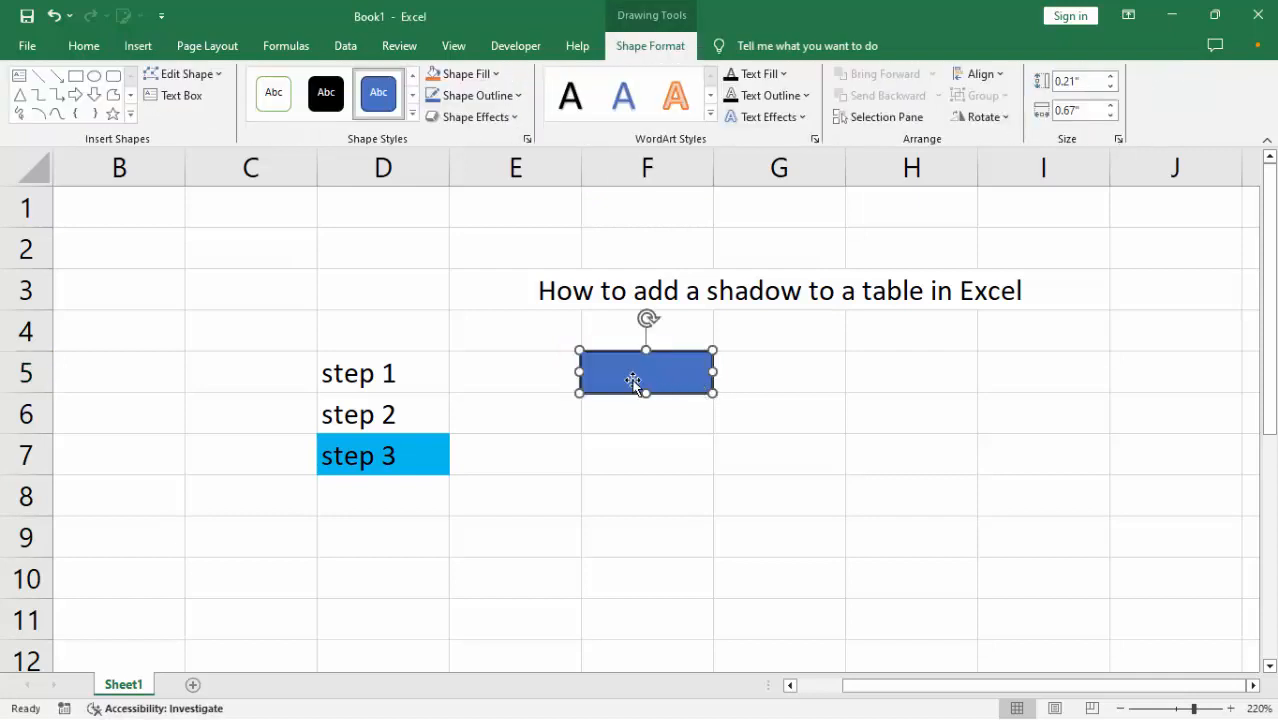
drag(581, 368, 583, 370)
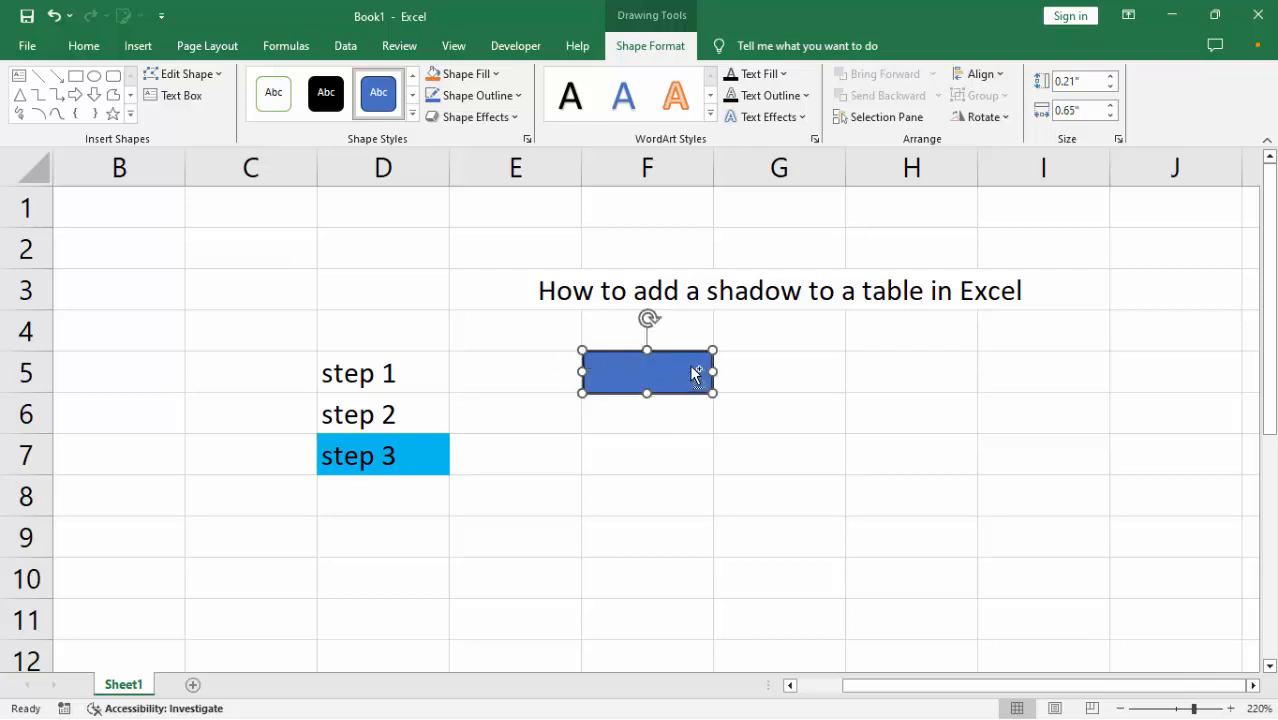
Duplicate the rectangle over cells G5 and H5, and nudge both copies left so the three shapes meet edge to edge.
drag(686, 375, 943, 377)
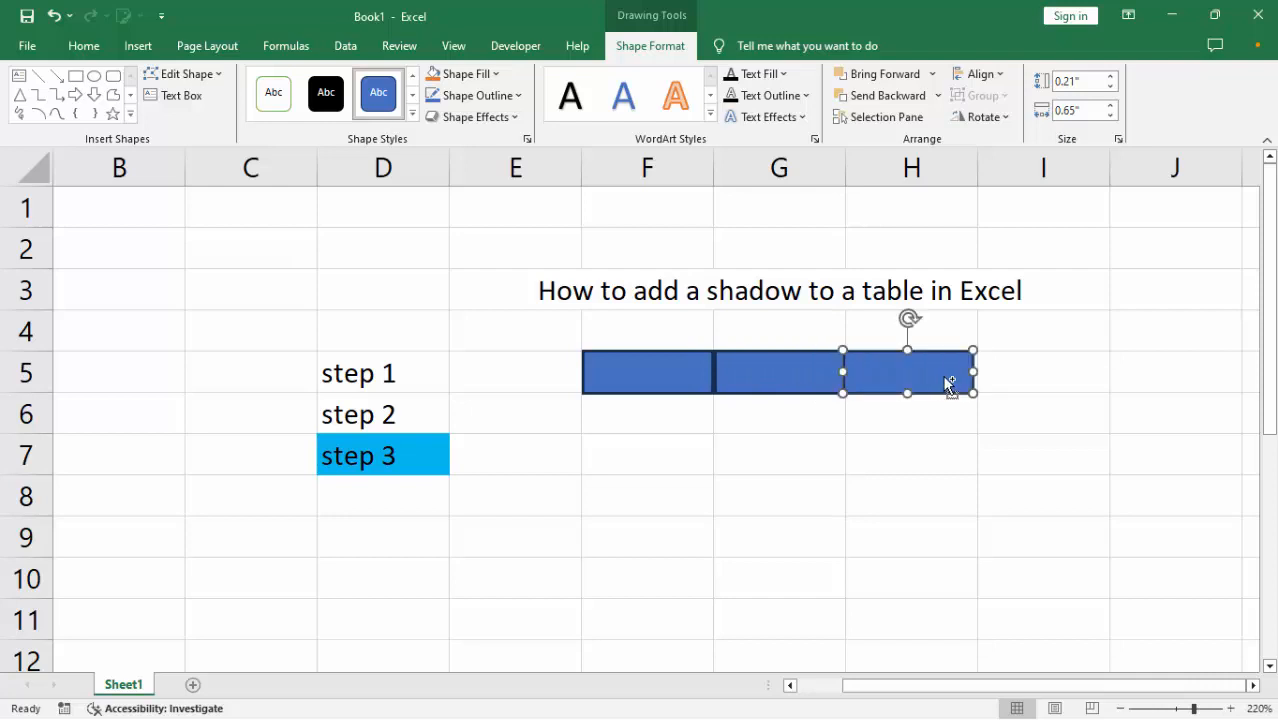
click(757, 383)
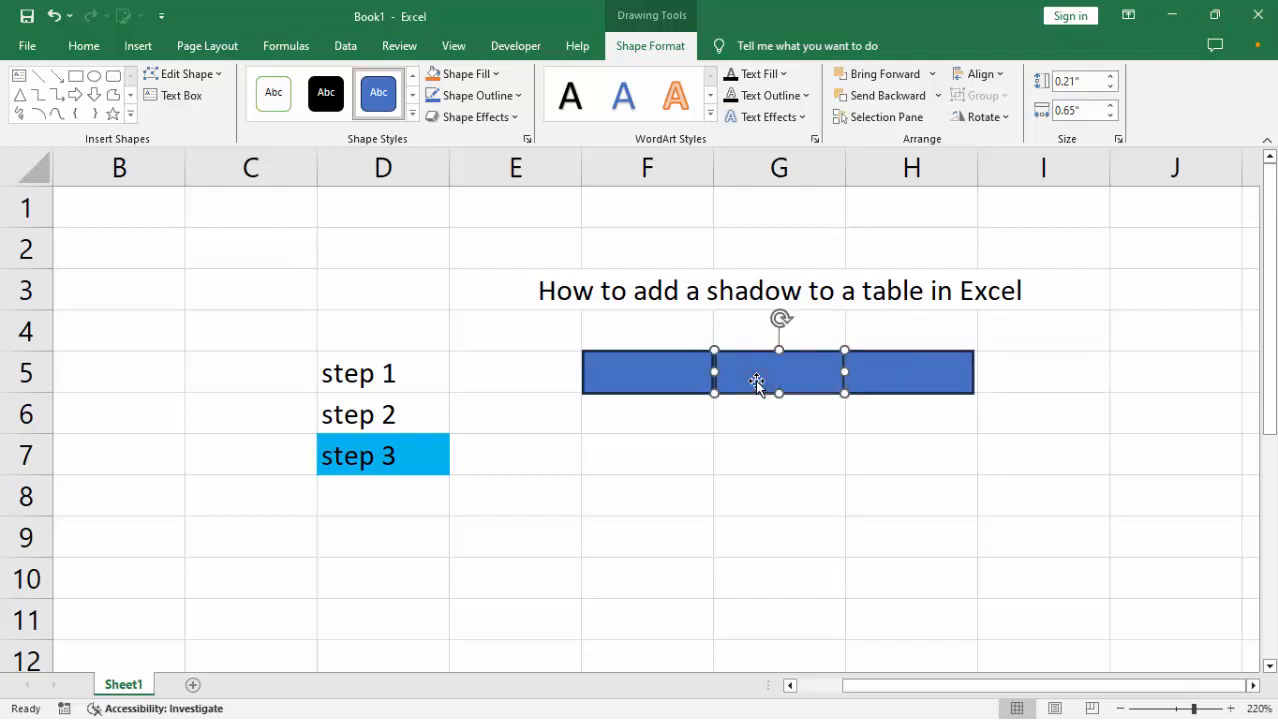
key(Left)
key(Left)
click(756, 421)
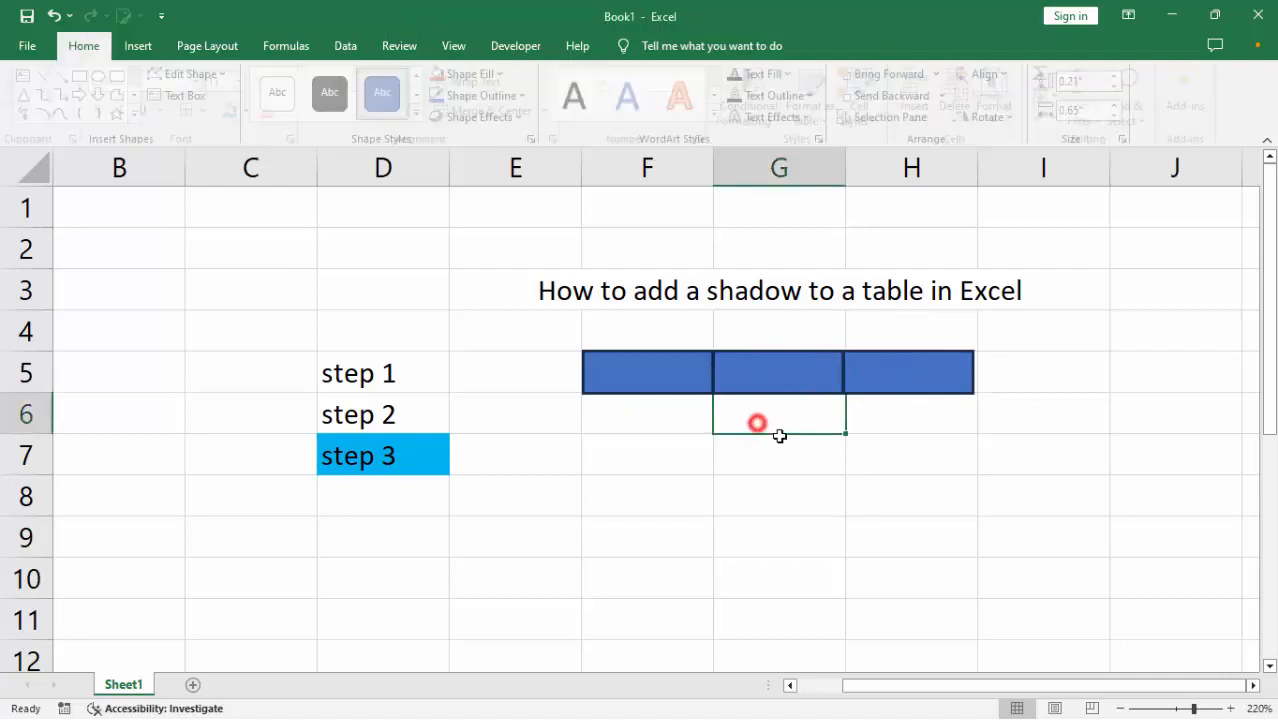
click(785, 379)
click(884, 382)
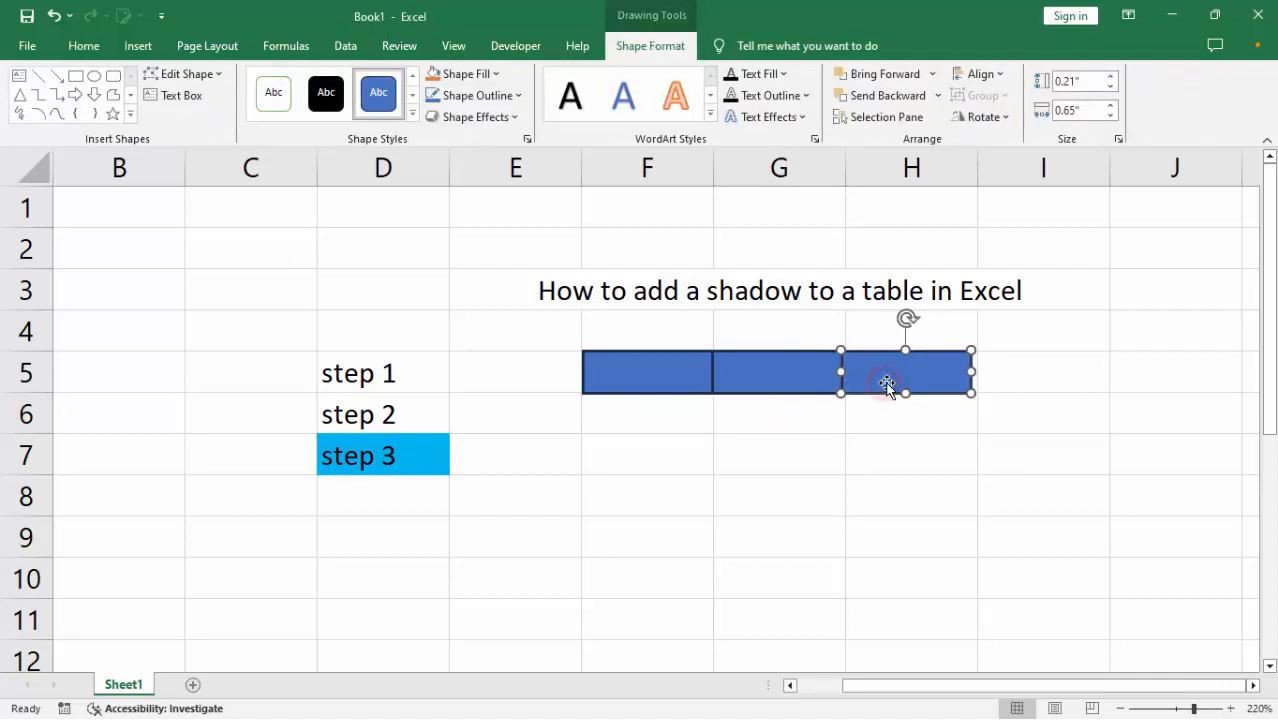
key(Left)
click(904, 424)
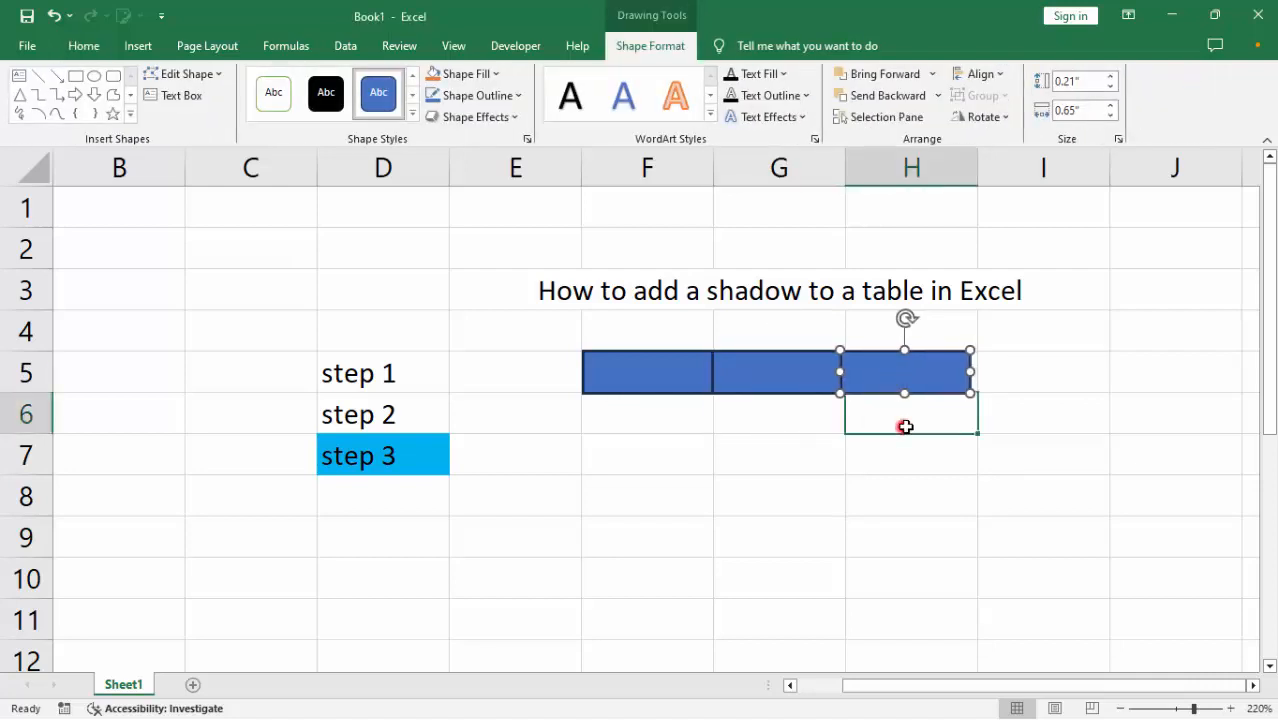
Align the three rectangles over row 5 by their middles and group them into one object.
click(906, 381)
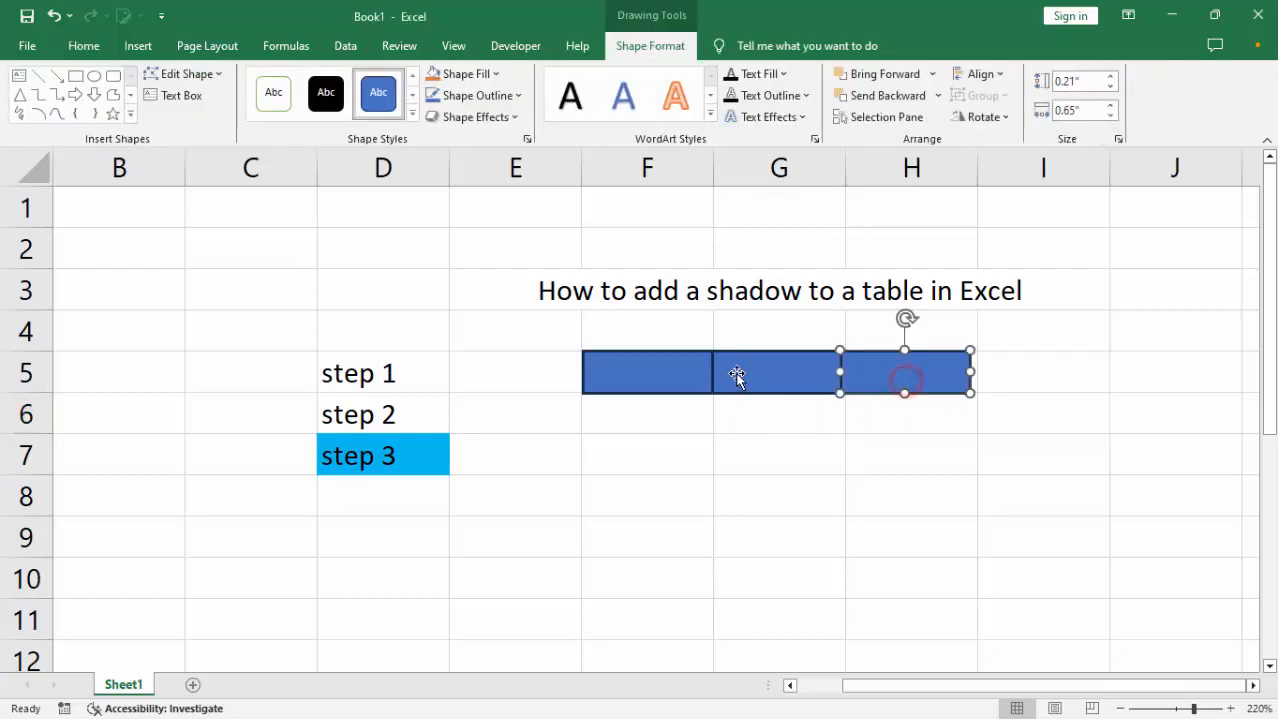
shift+click(807, 370)
shift+click(666, 364)
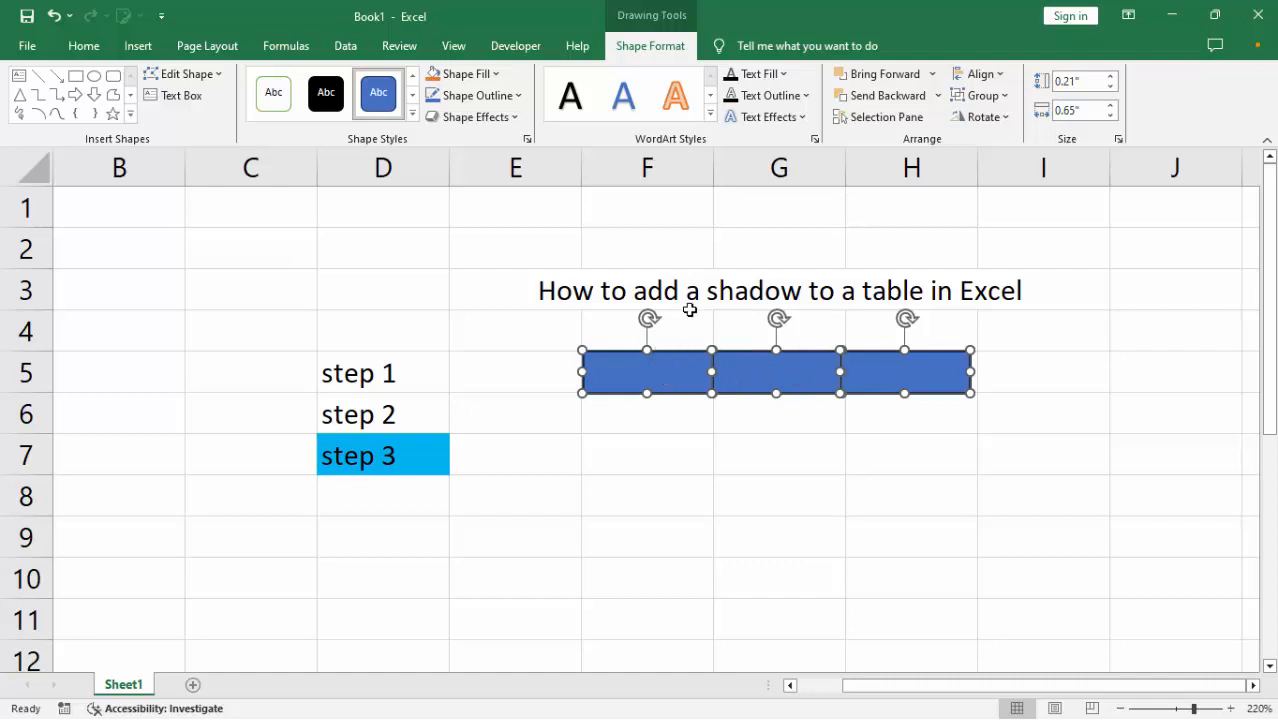
click(997, 76)
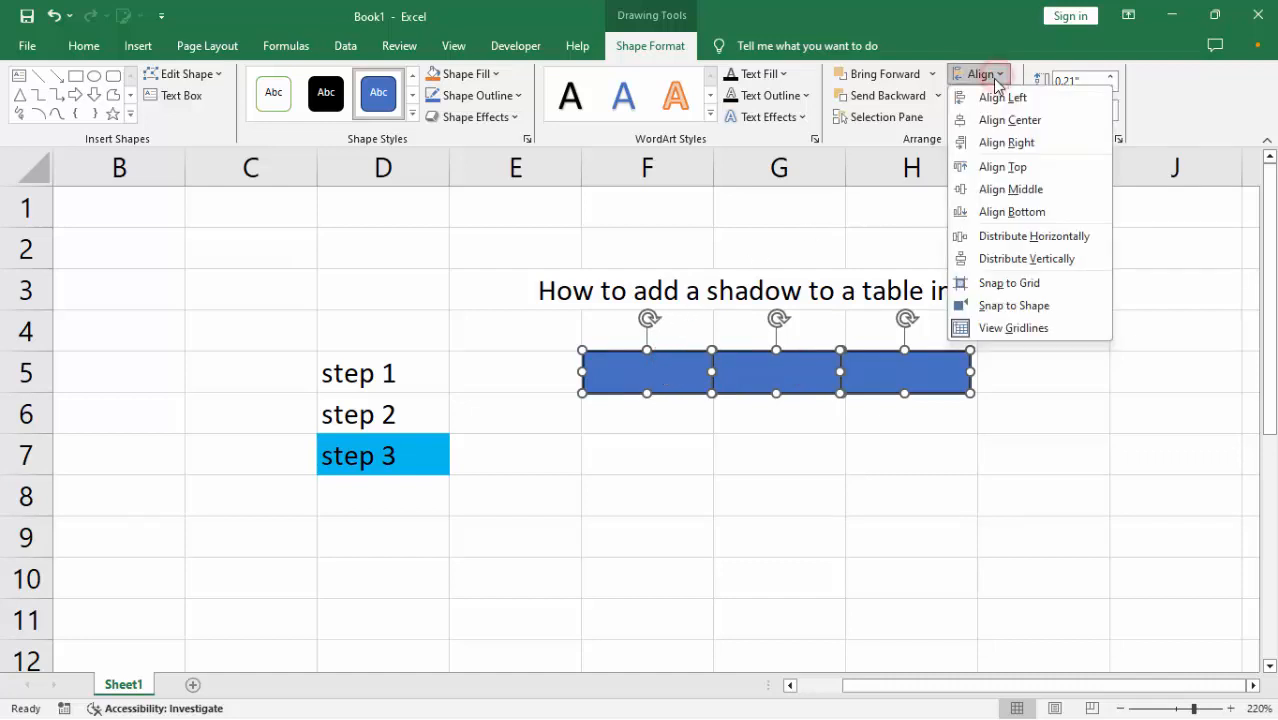
click(1035, 192)
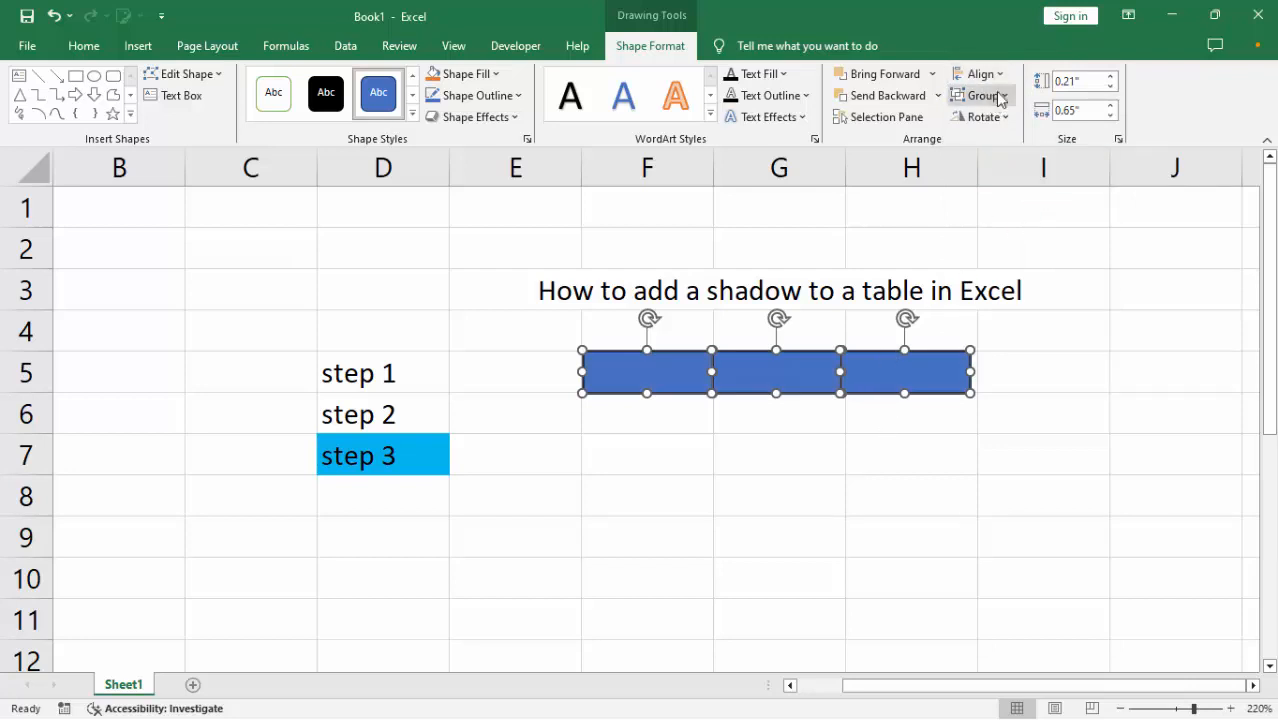
click(979, 95)
click(988, 120)
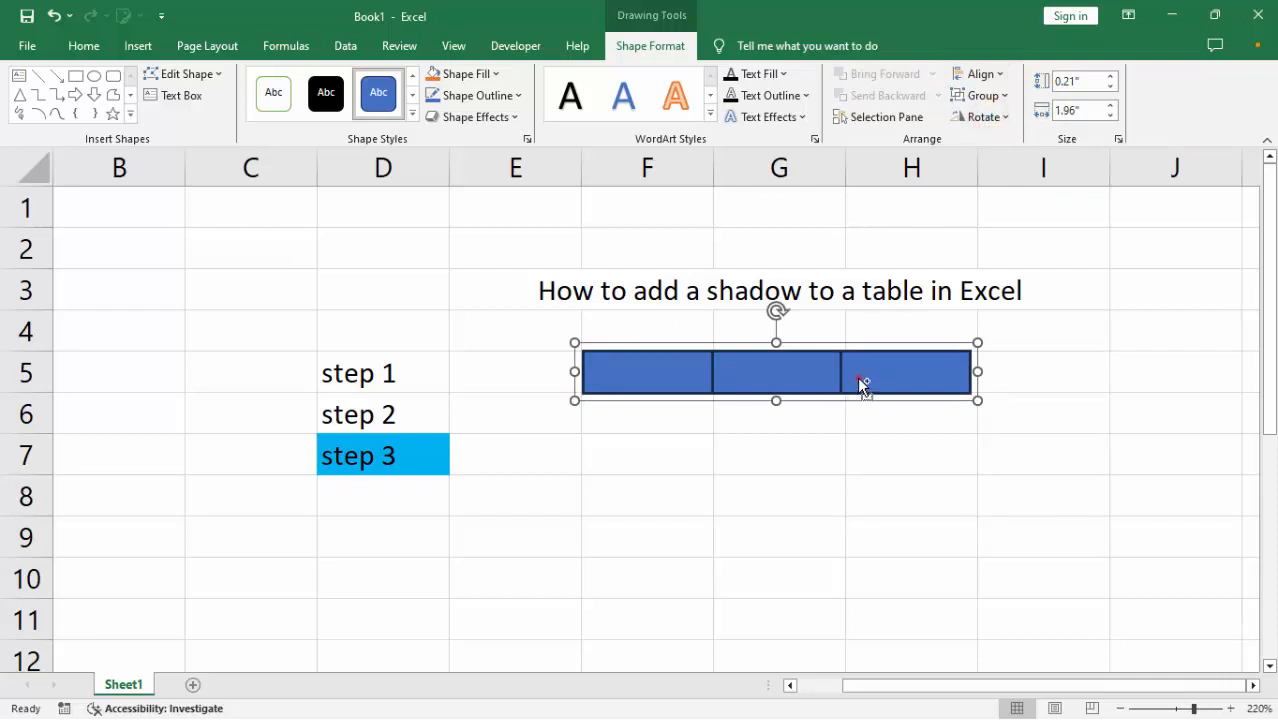
Widen the grouped row of rectangles to about 2" and duplicate it directly underneath over row 6.
mouse_move(861, 381)
mouse_down()
mouse_move(873, 423)
mouse_move(850, 420)
mouse_move(859, 378)
mouse_move(879, 376)
mouse_up()
drag(978, 373, 979, 377)
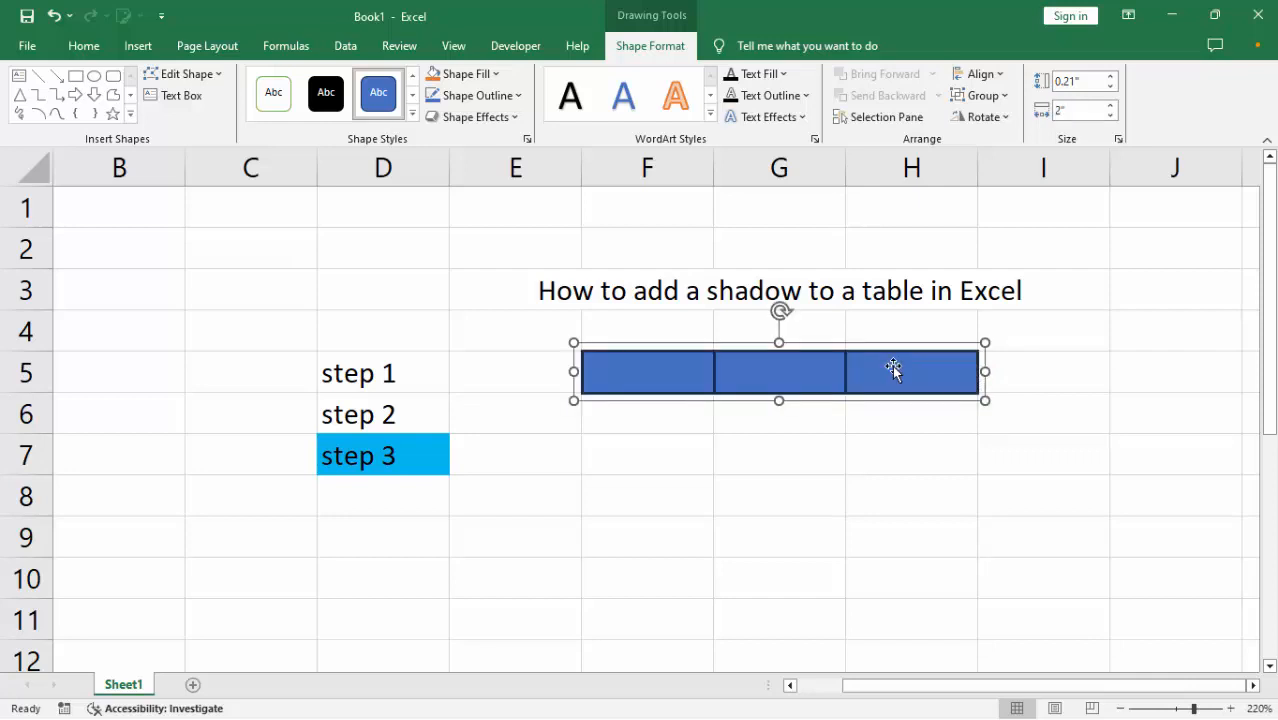
drag(895, 372, 893, 409)
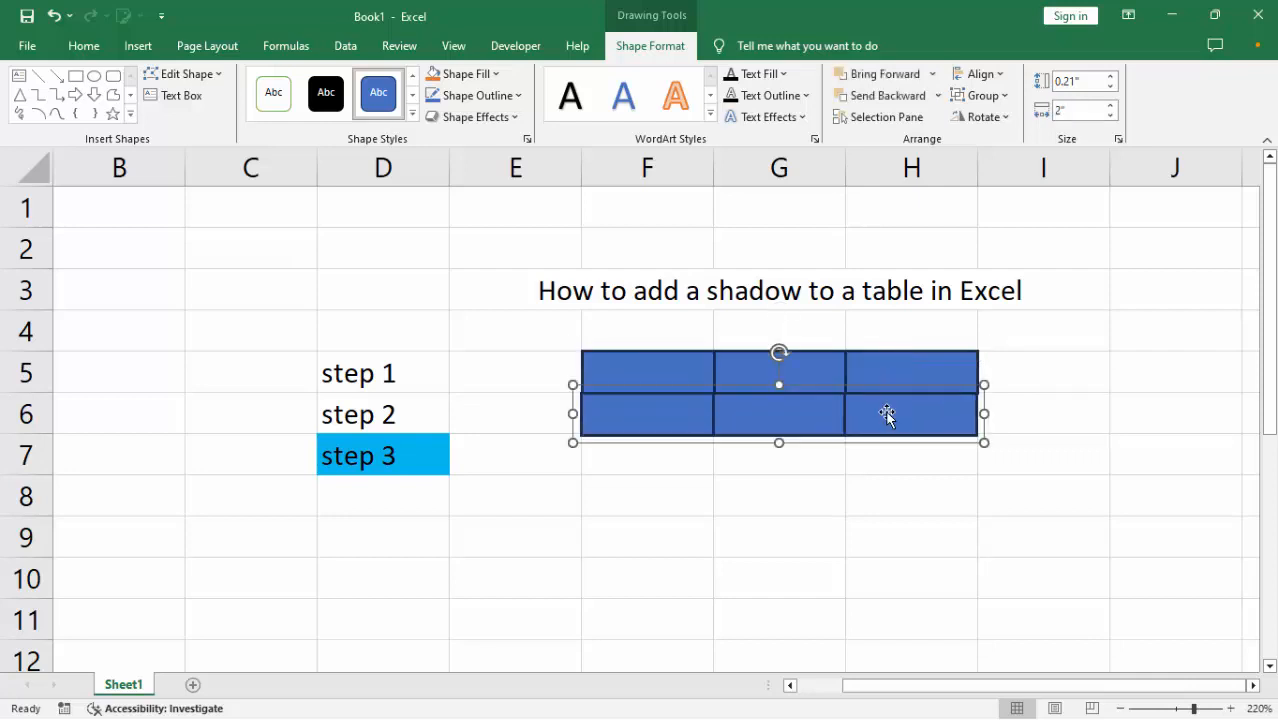
Align the two rectangle rows by their centers and group them into a single six-cell table.
shift+click(908, 368)
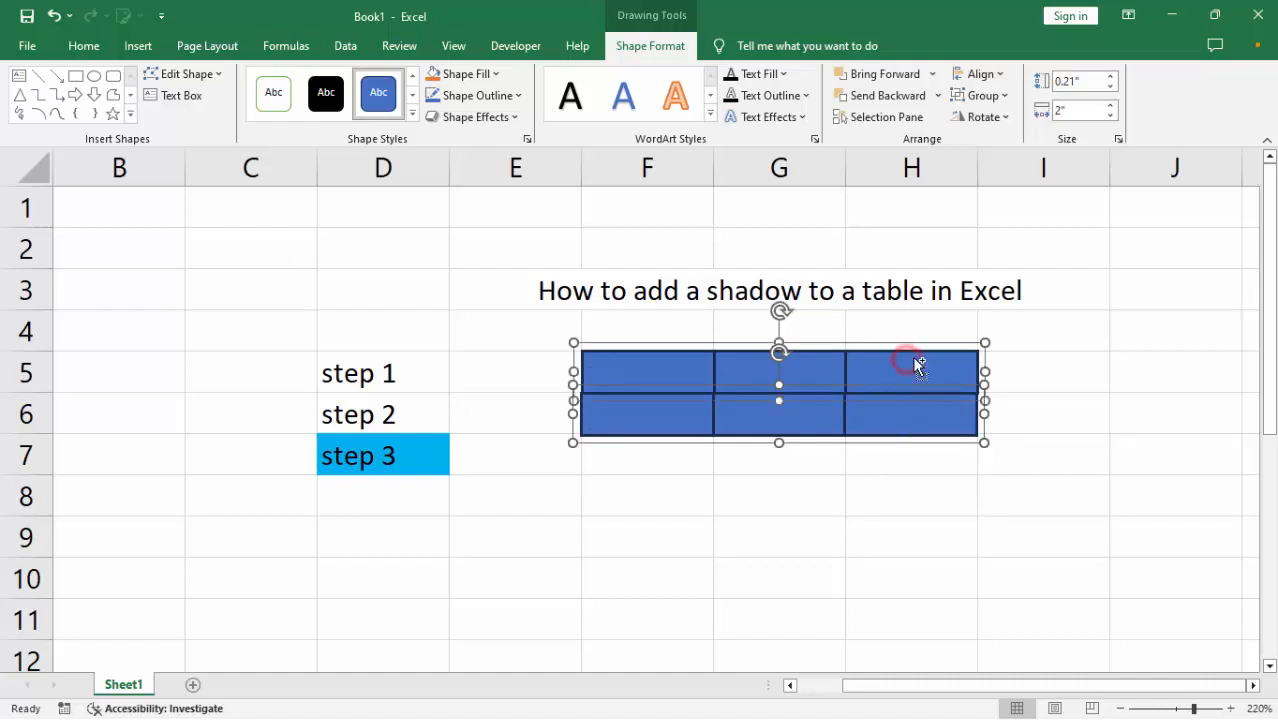
click(999, 80)
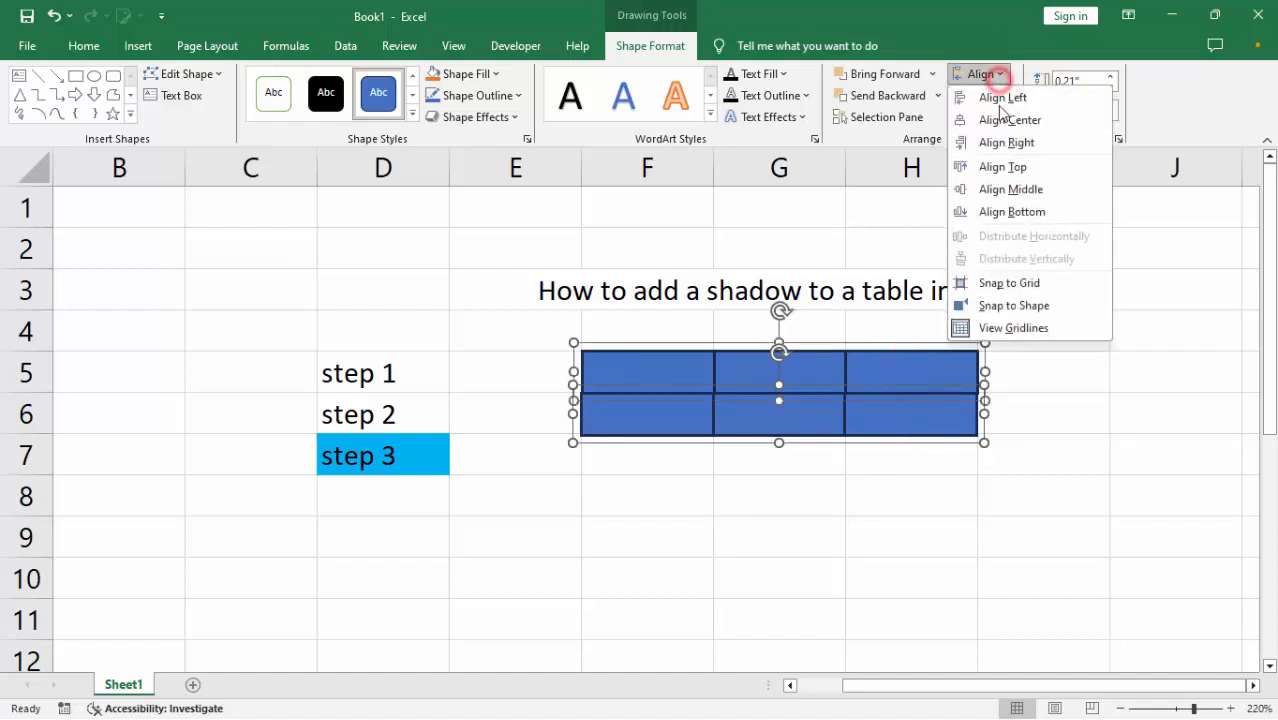
click(1033, 121)
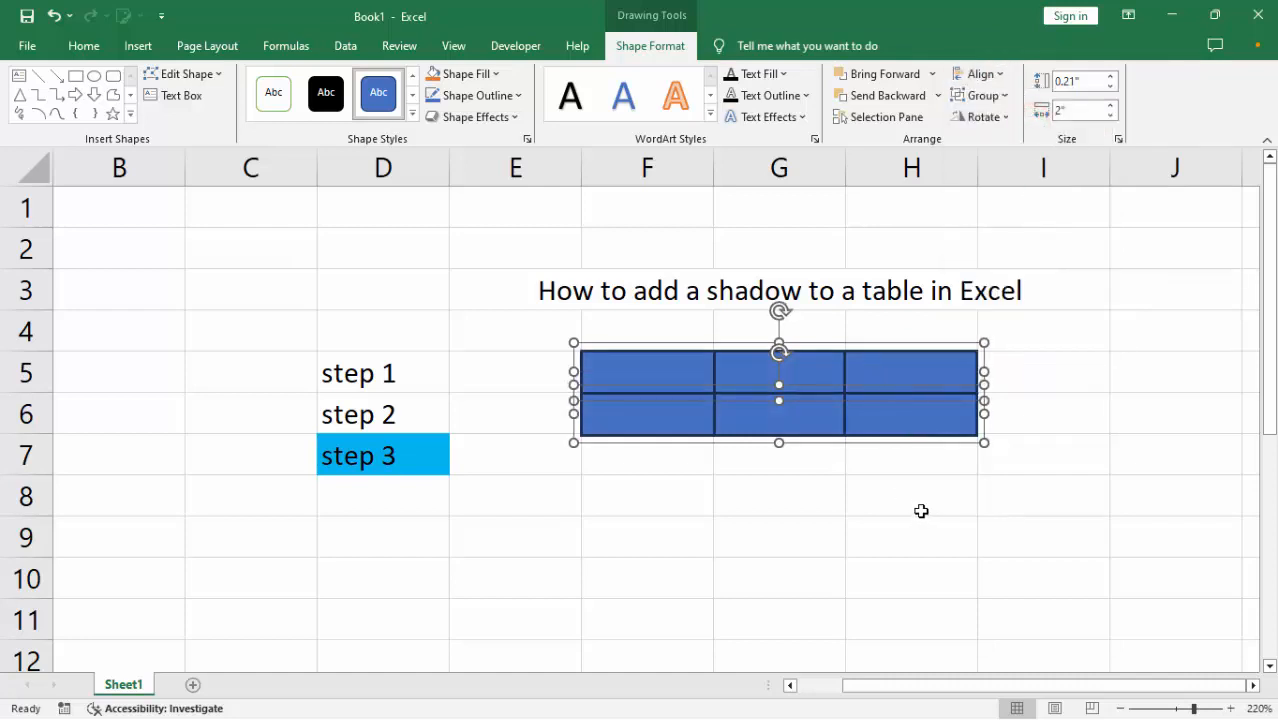
click(984, 99)
click(982, 116)
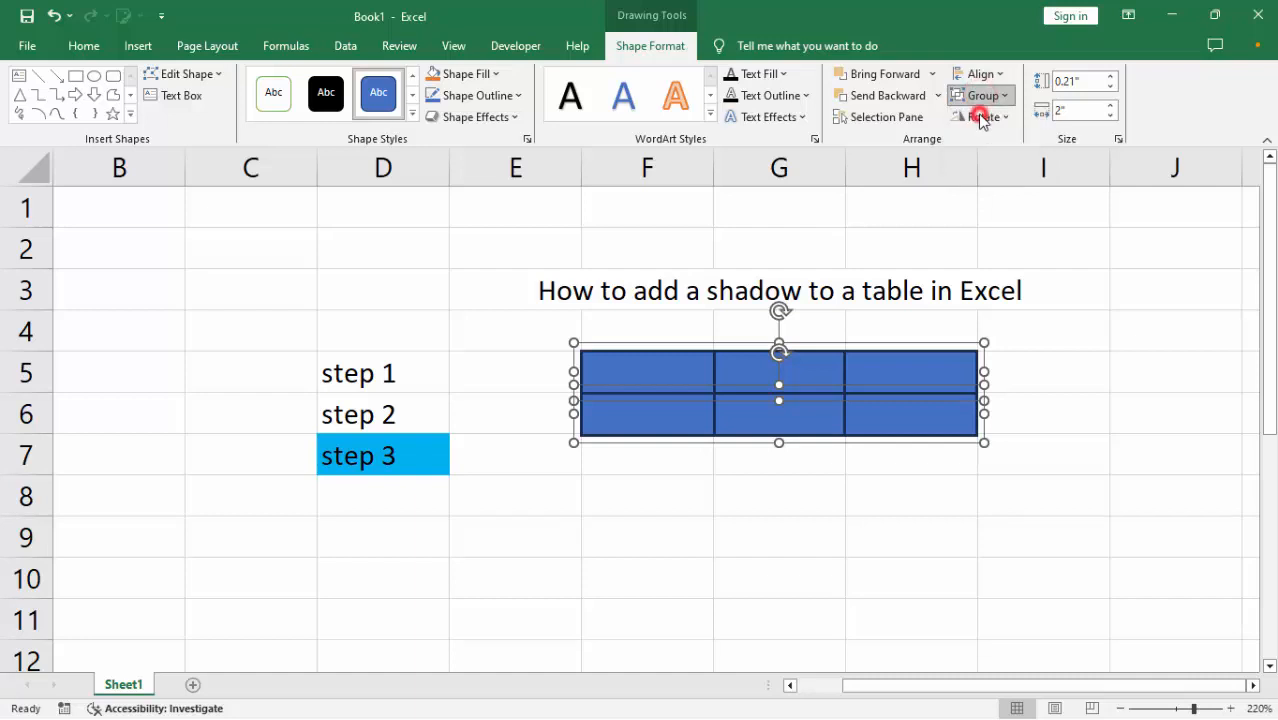
Set all six rectangles inside the group to No Fill, keeping only their outlines.
click(866, 365)
click(822, 377)
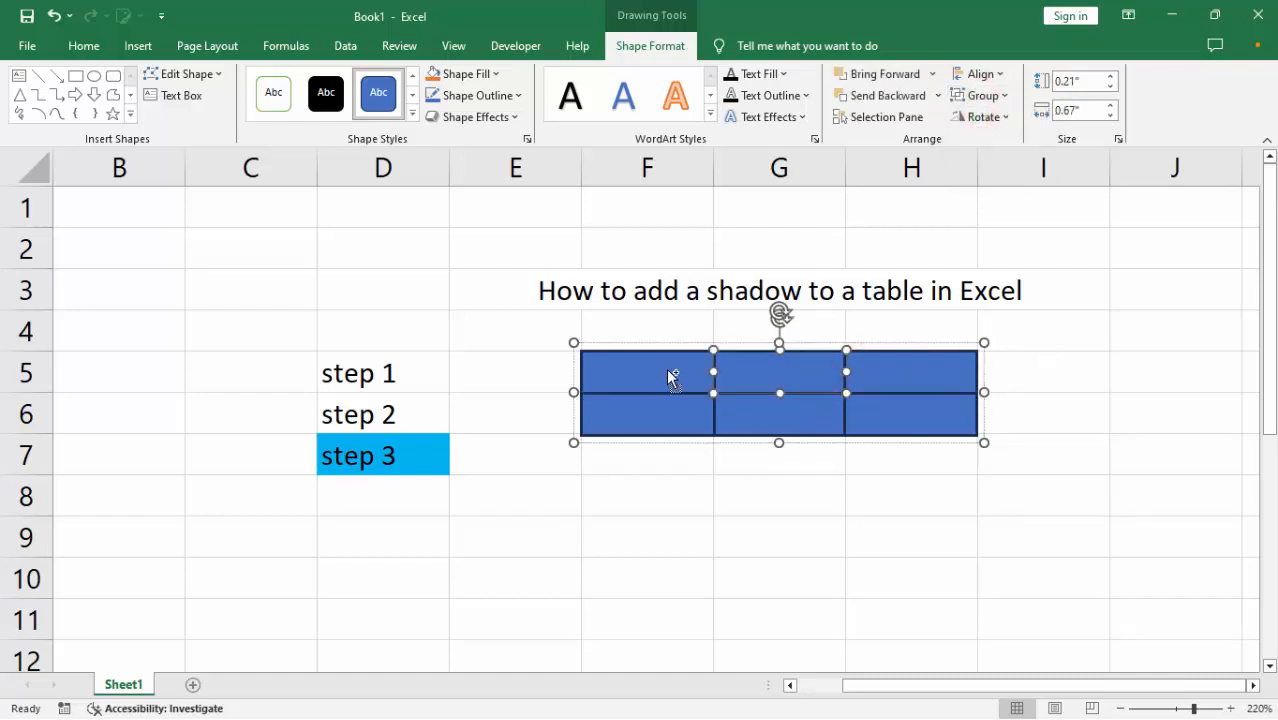
ctrl+click(670, 372)
ctrl+click(799, 403)
ctrl+click(887, 369)
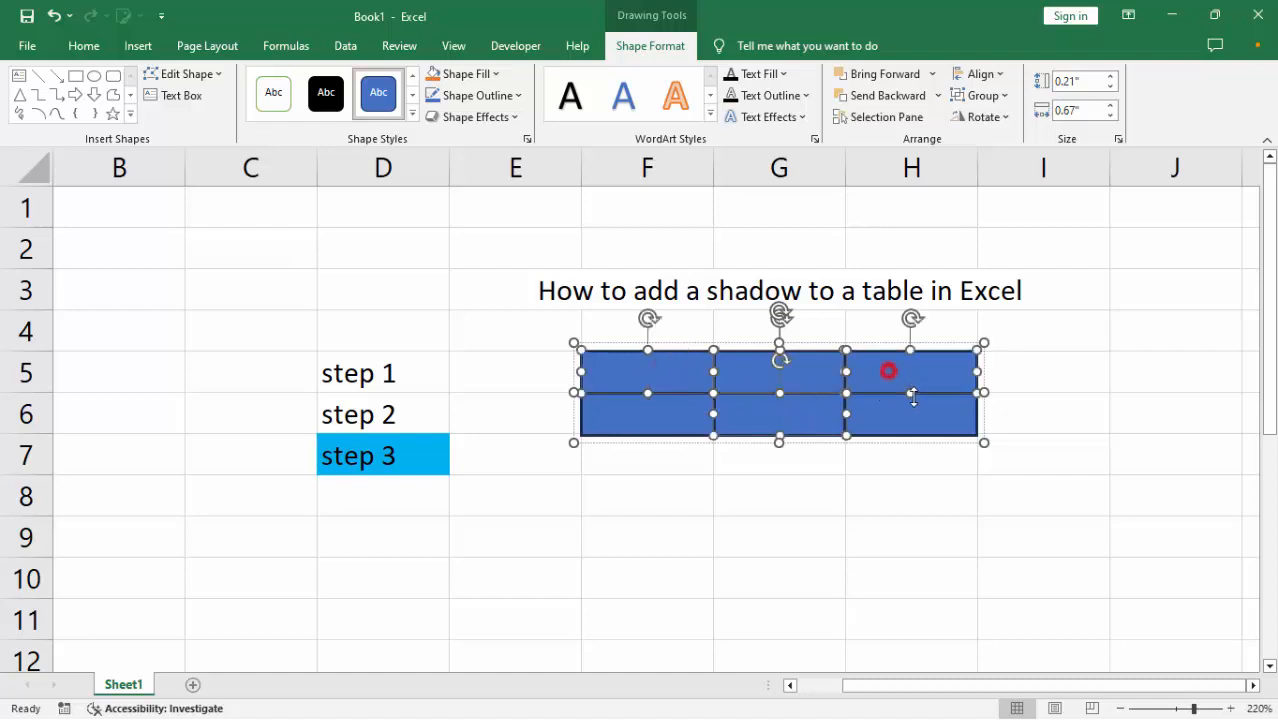
ctrl+click(911, 420)
ctrl+click(656, 398)
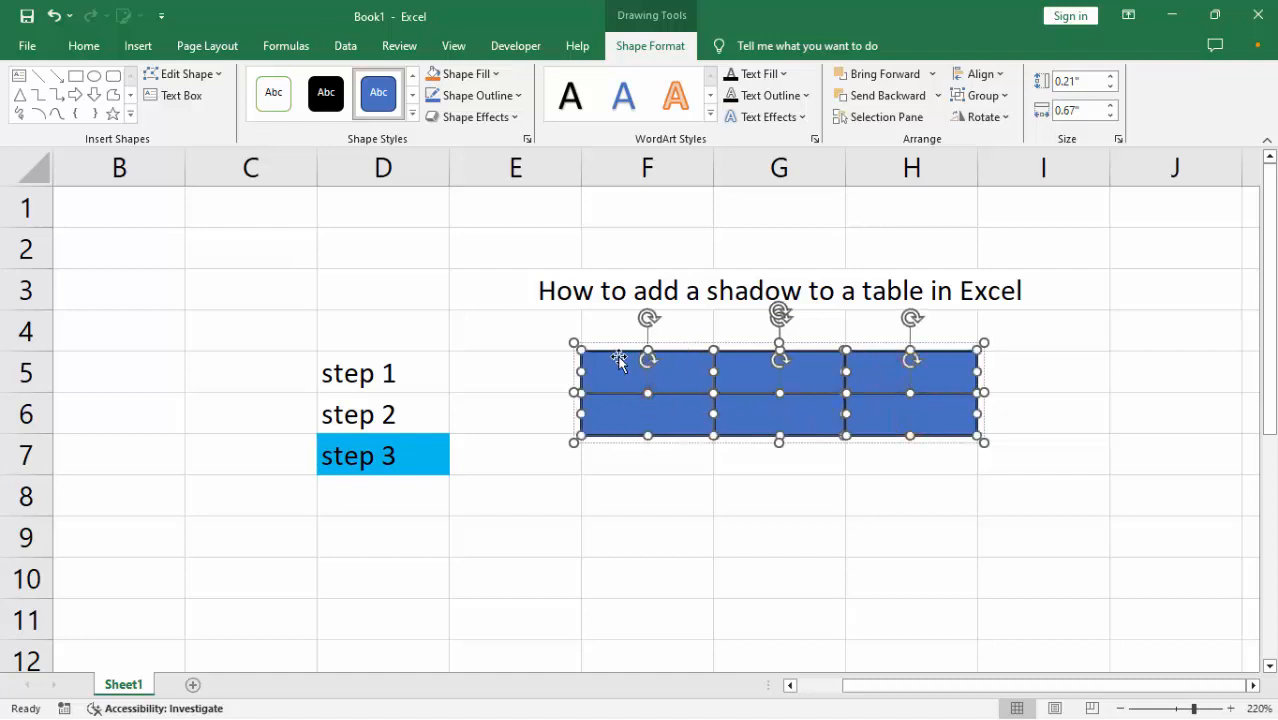
click(478, 75)
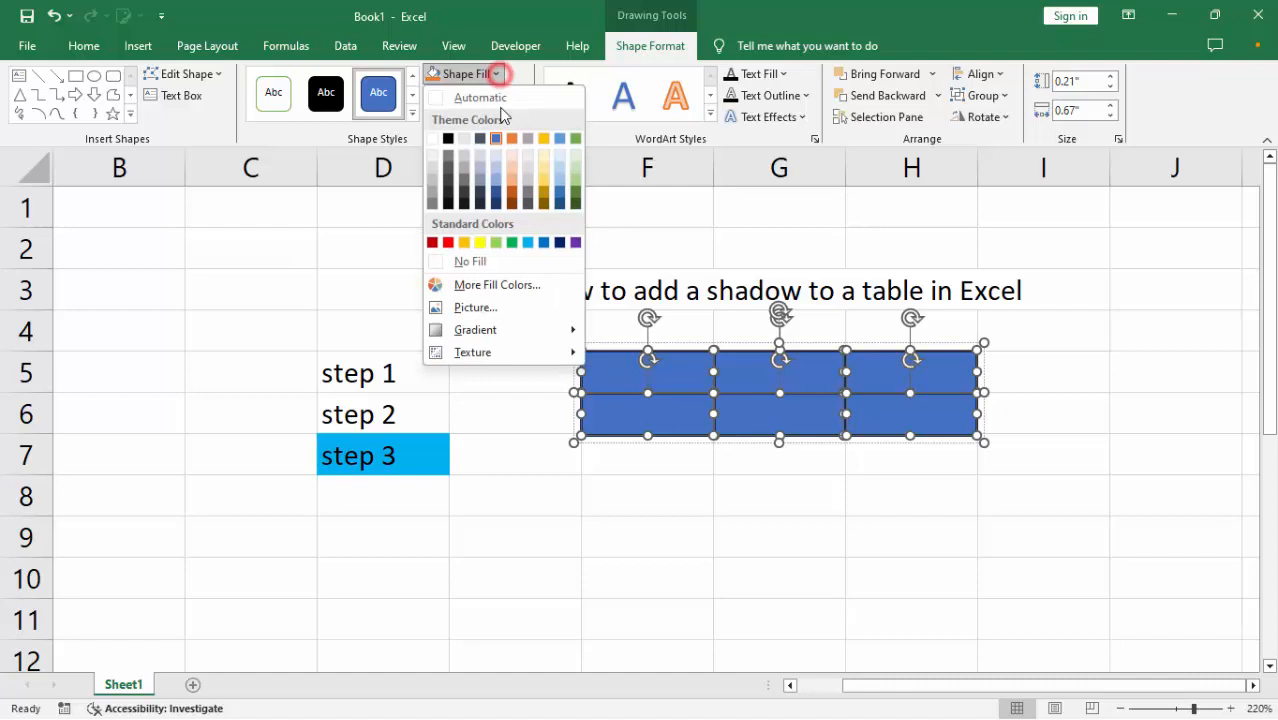
click(520, 262)
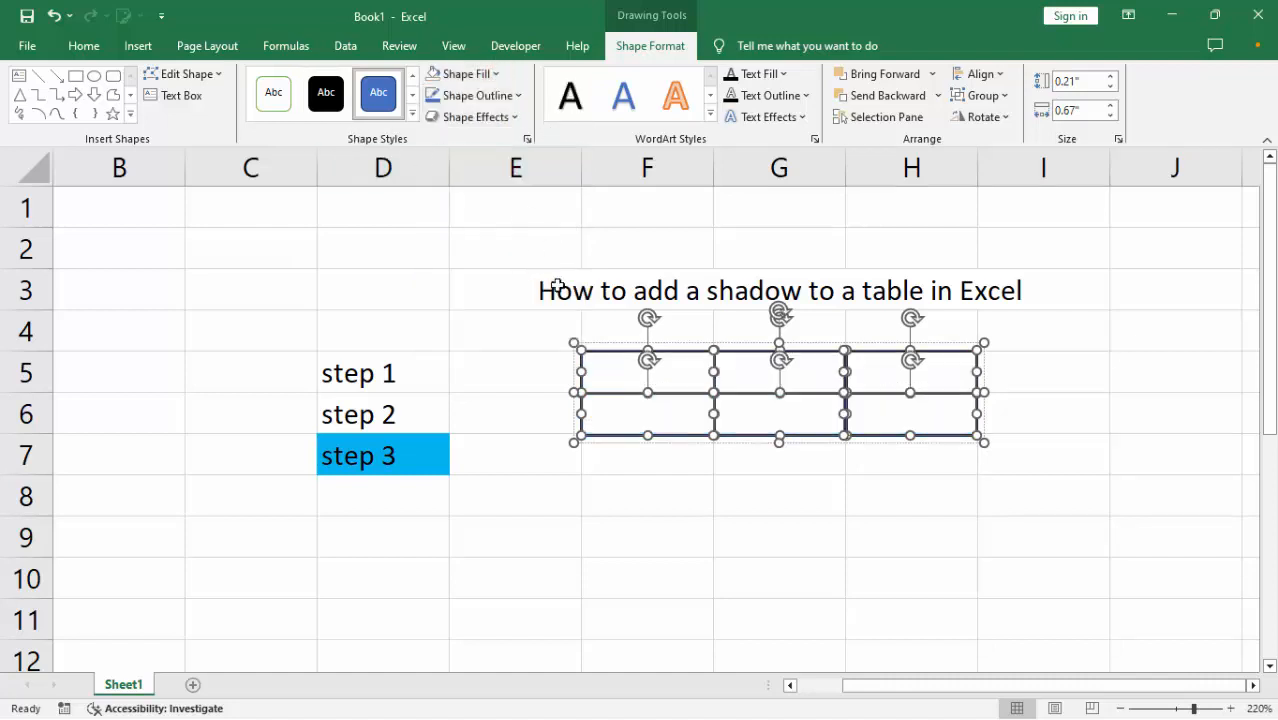
Apply the first Outer shadow preset to the six selected rectangles and deselect them.
click(516, 117)
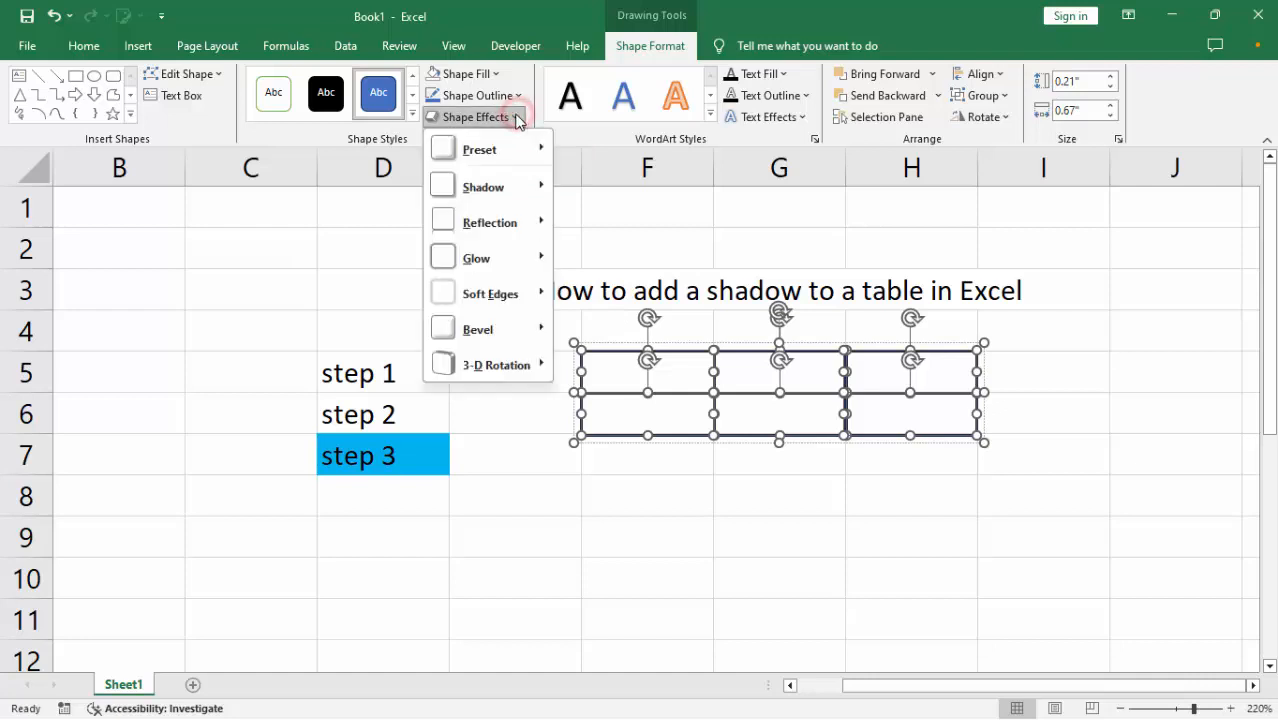
click(516, 117)
click(517, 118)
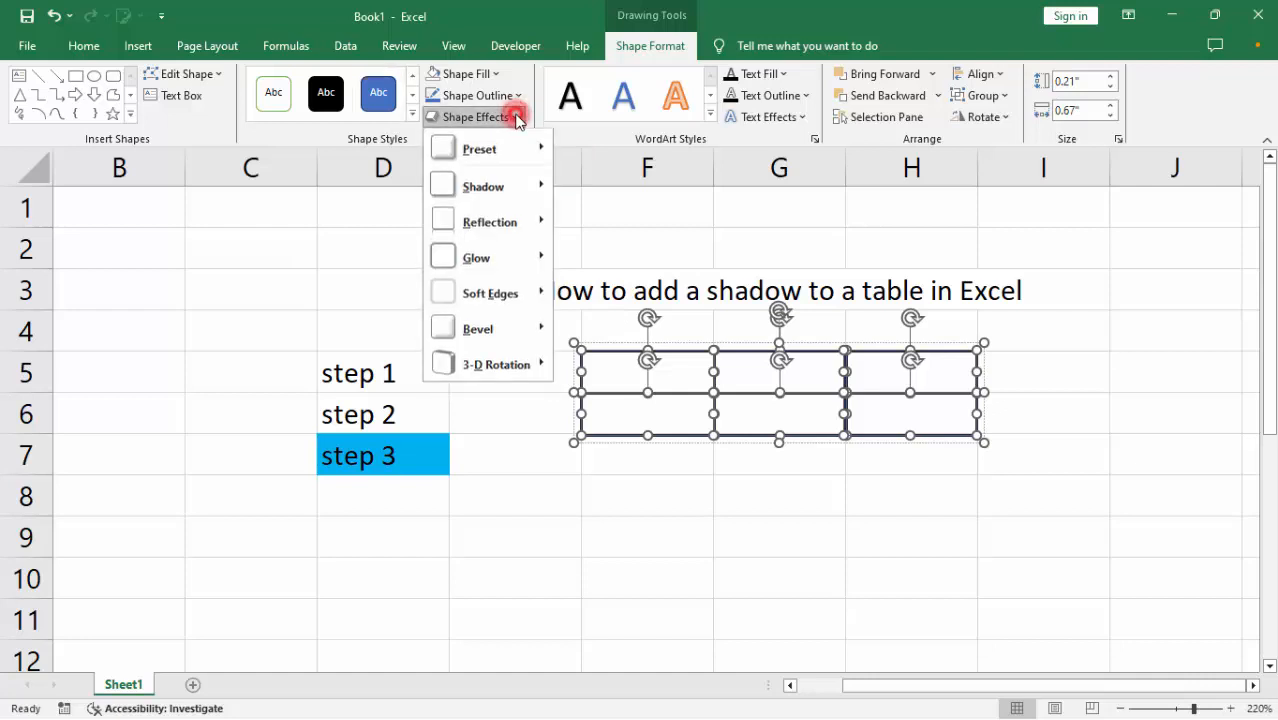
click(540, 187)
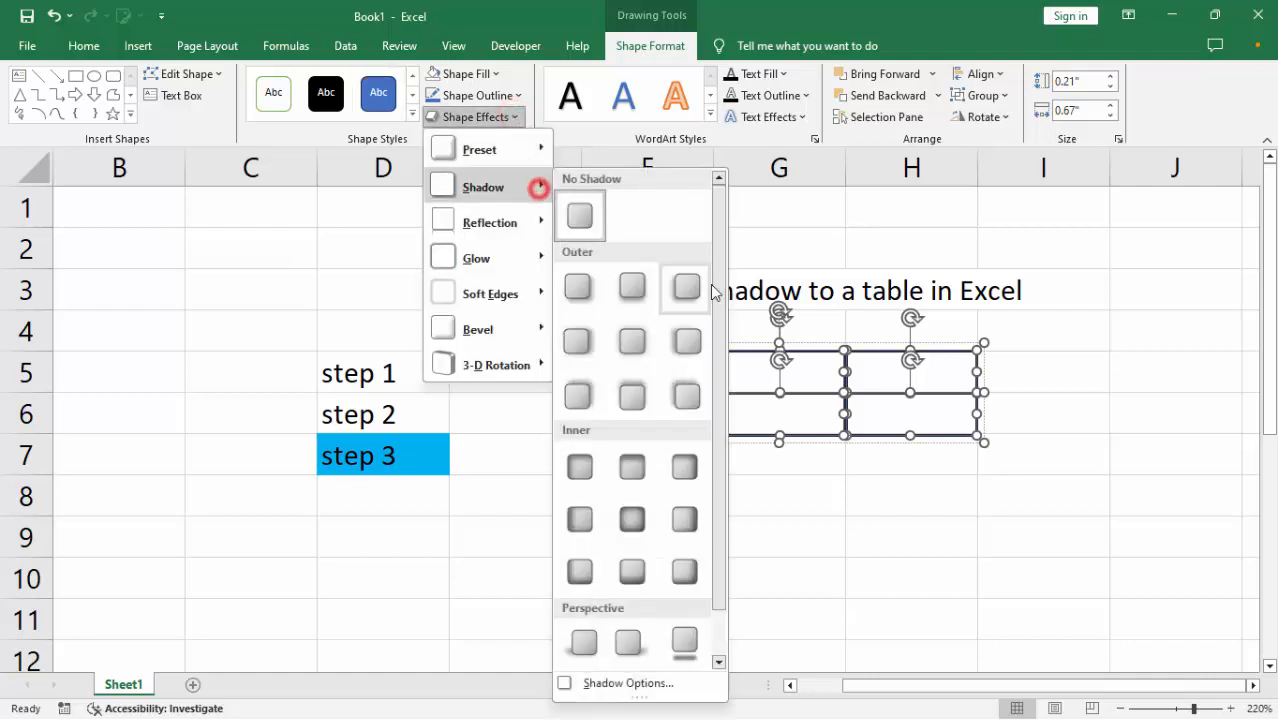
click(579, 288)
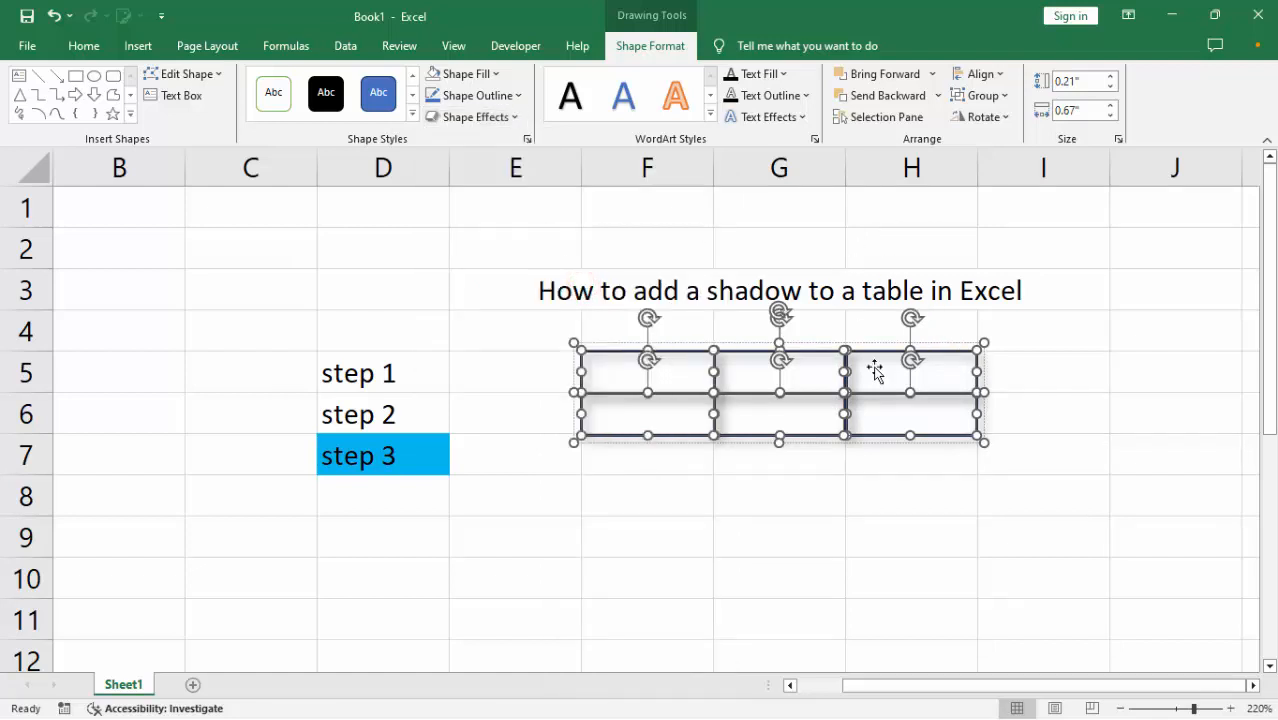
click(1147, 398)
Enter ABC in cells F5, G5 and H5 behind the shapes, with the font color set to black.
click(653, 374)
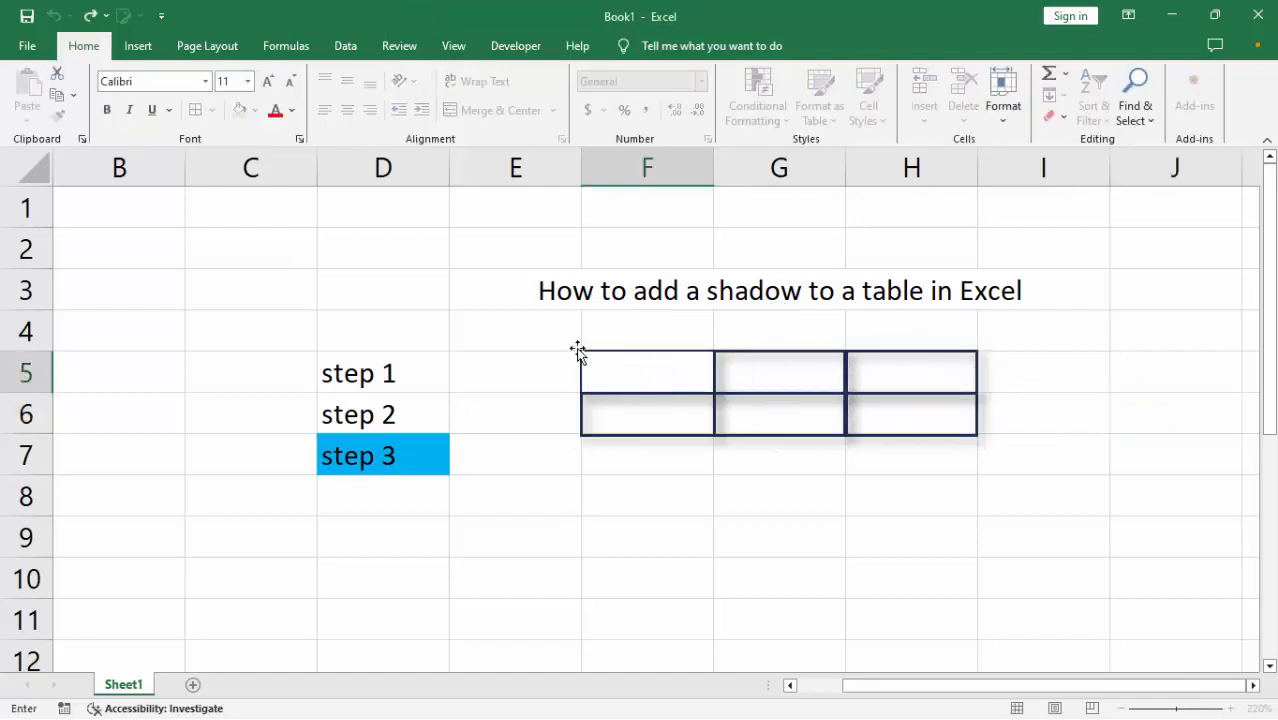
click(291, 110)
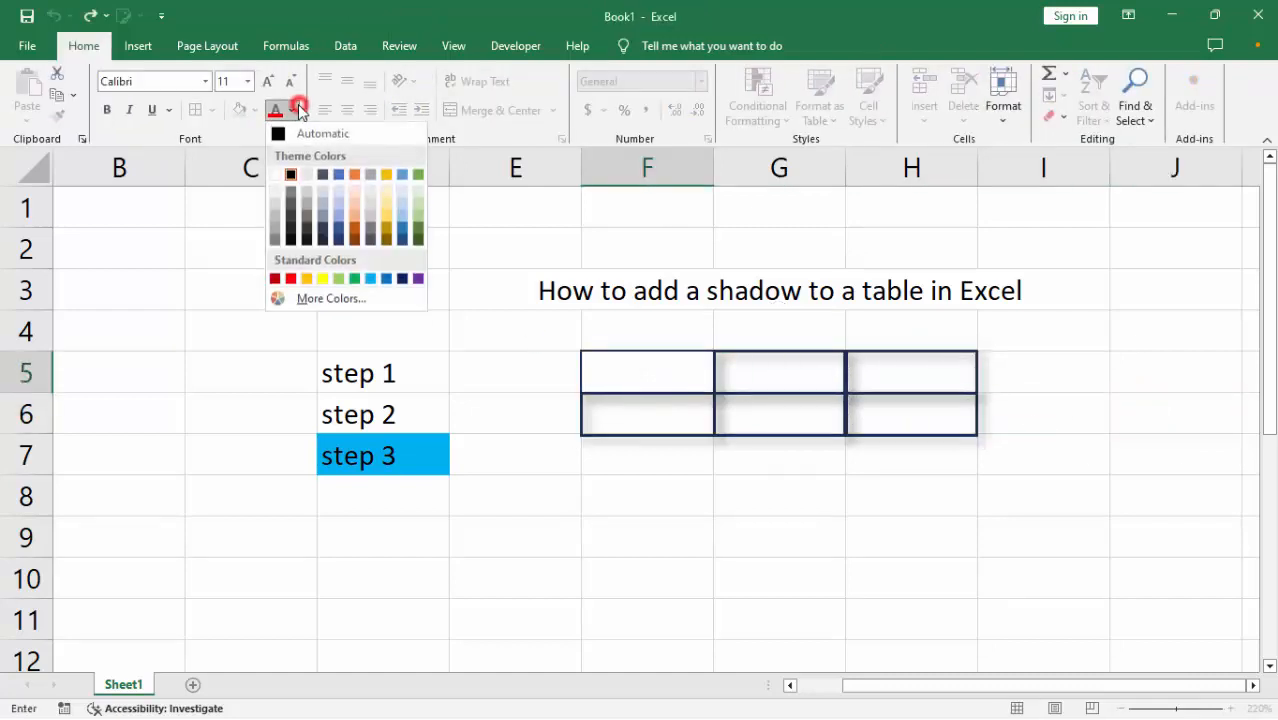
click(290, 176)
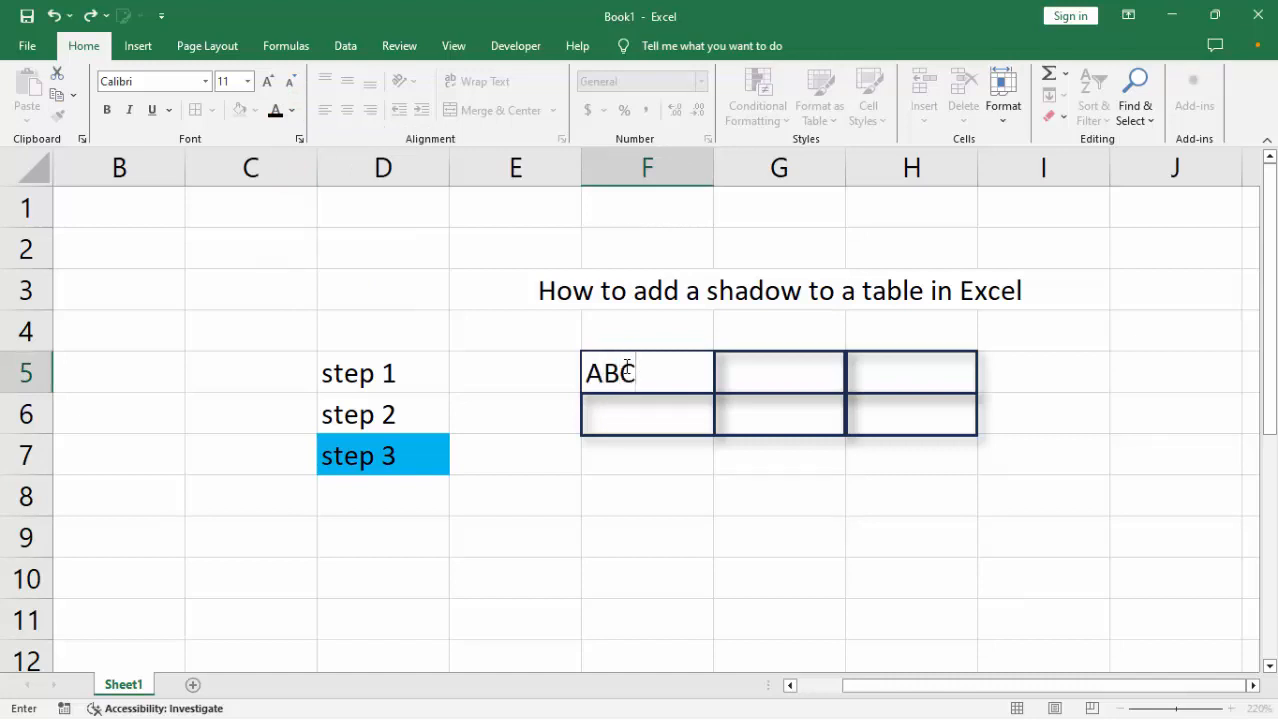
text(ABC)
click(772, 372)
text(ABC)
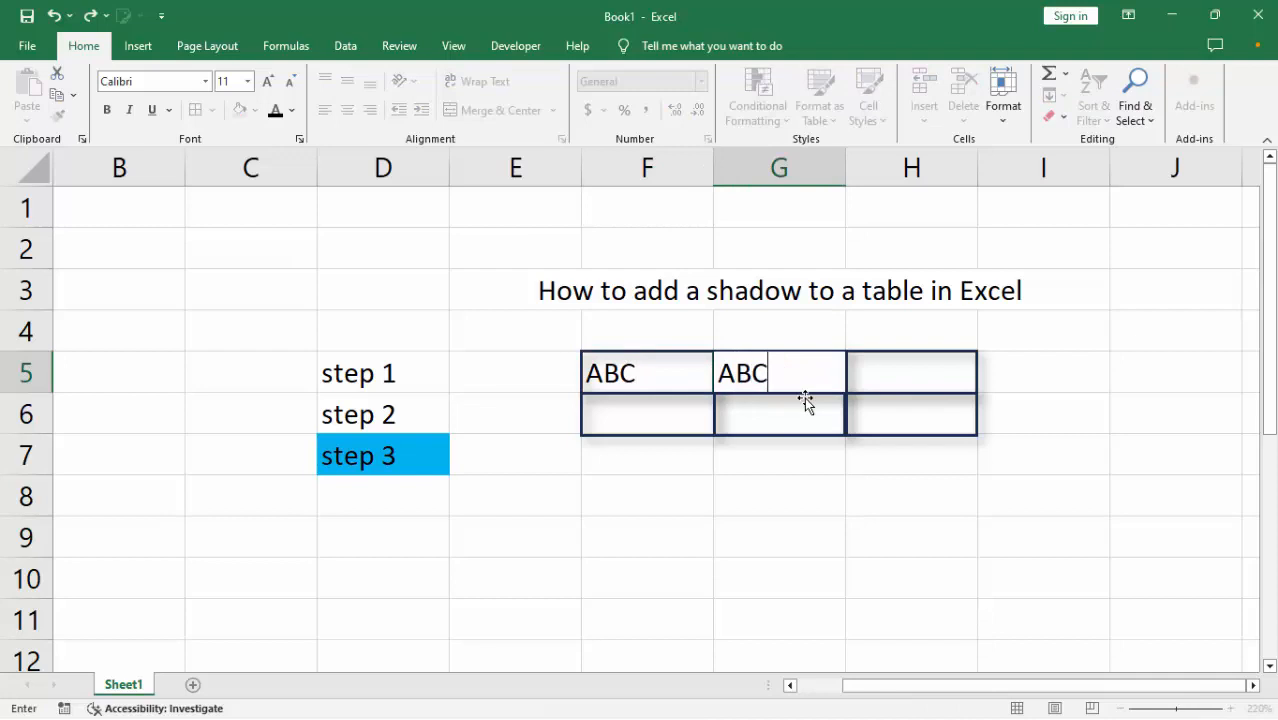
click(894, 378)
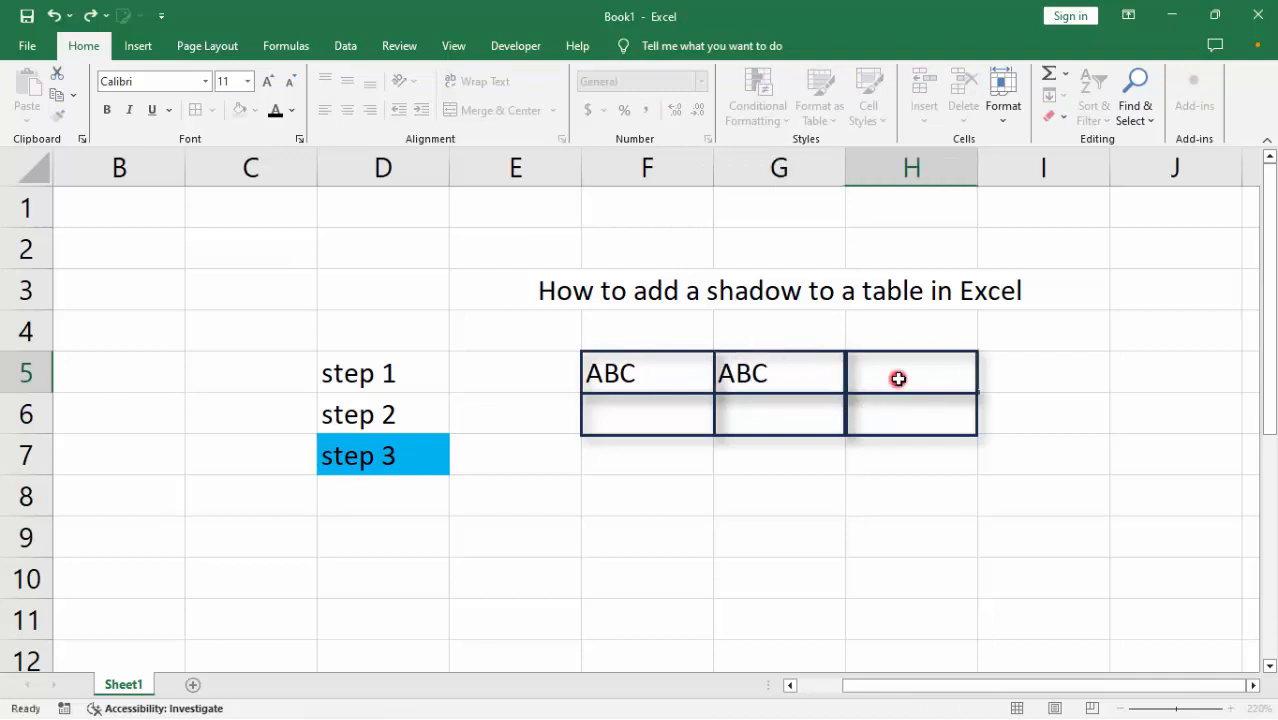
text(AB)
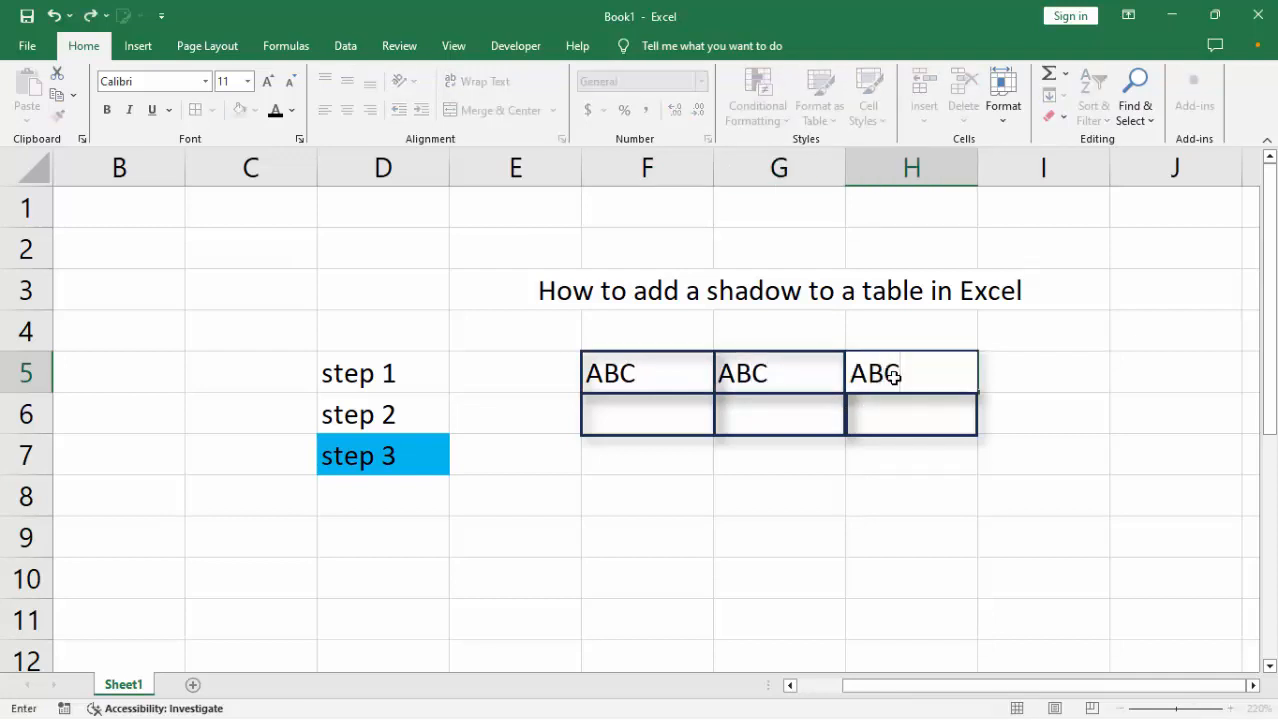
text(C)
click(1078, 411)
click(770, 402)
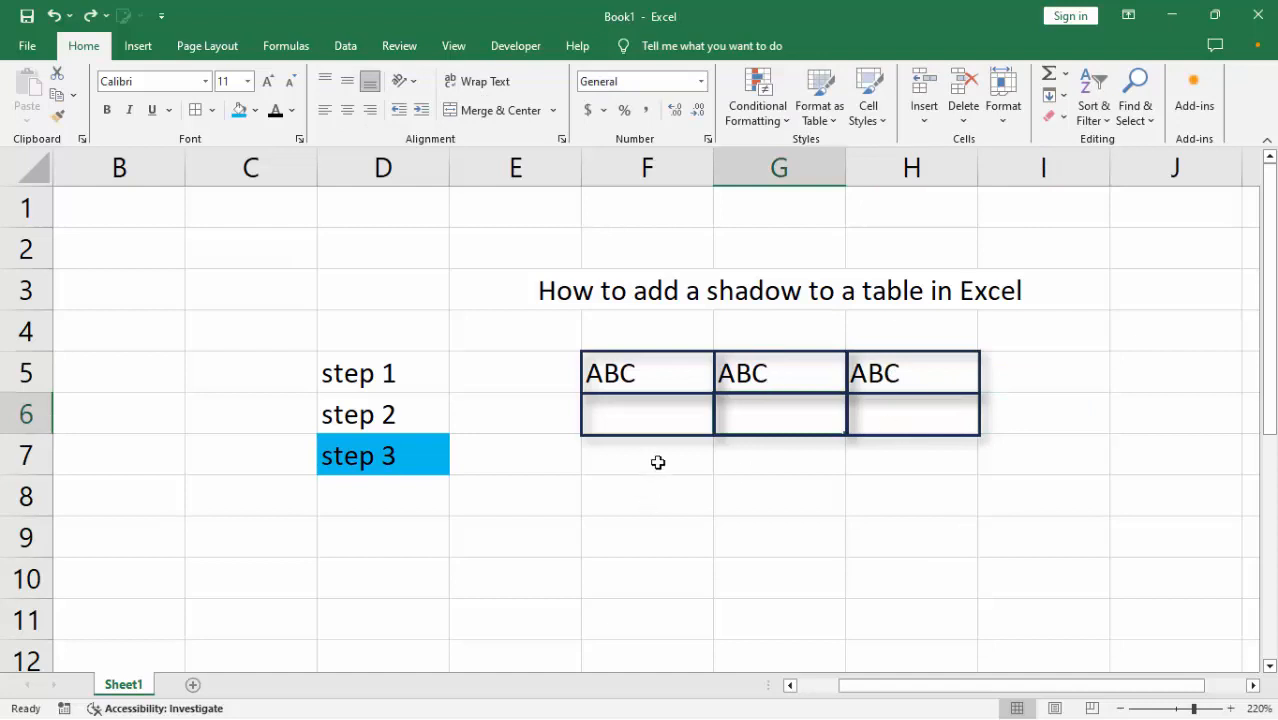
click(627, 372)
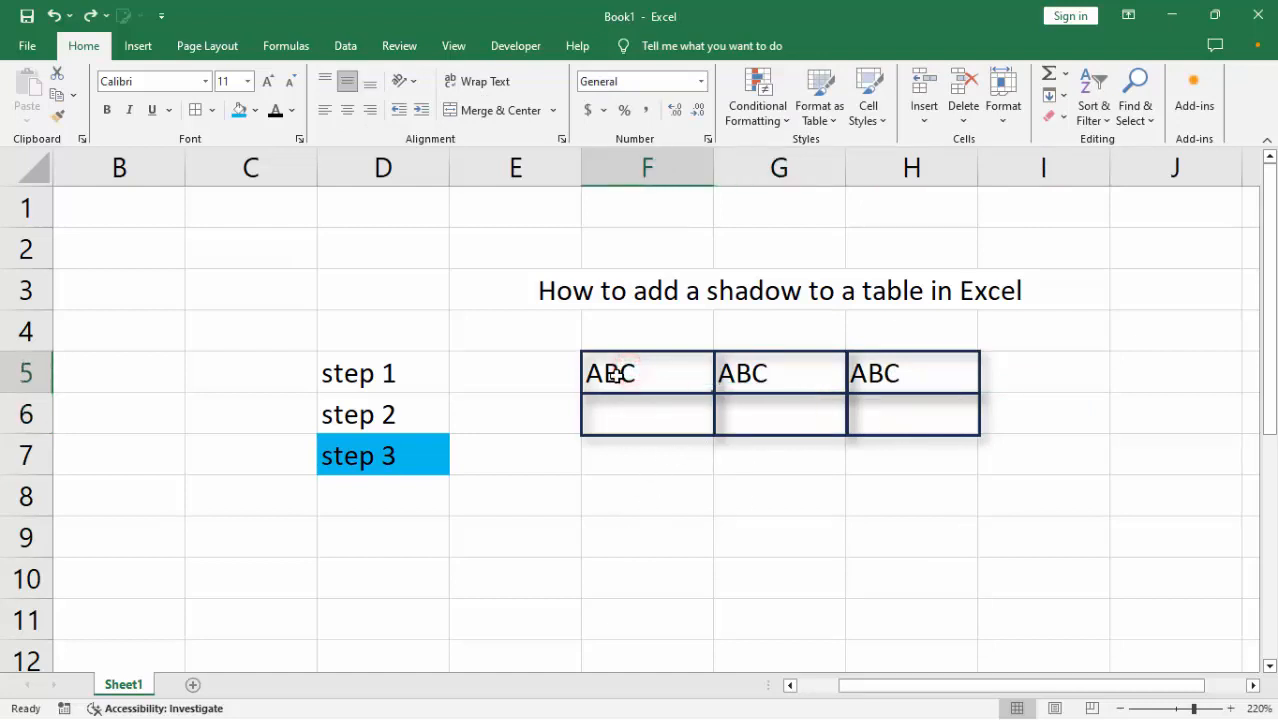
drag(790, 368, 943, 383)
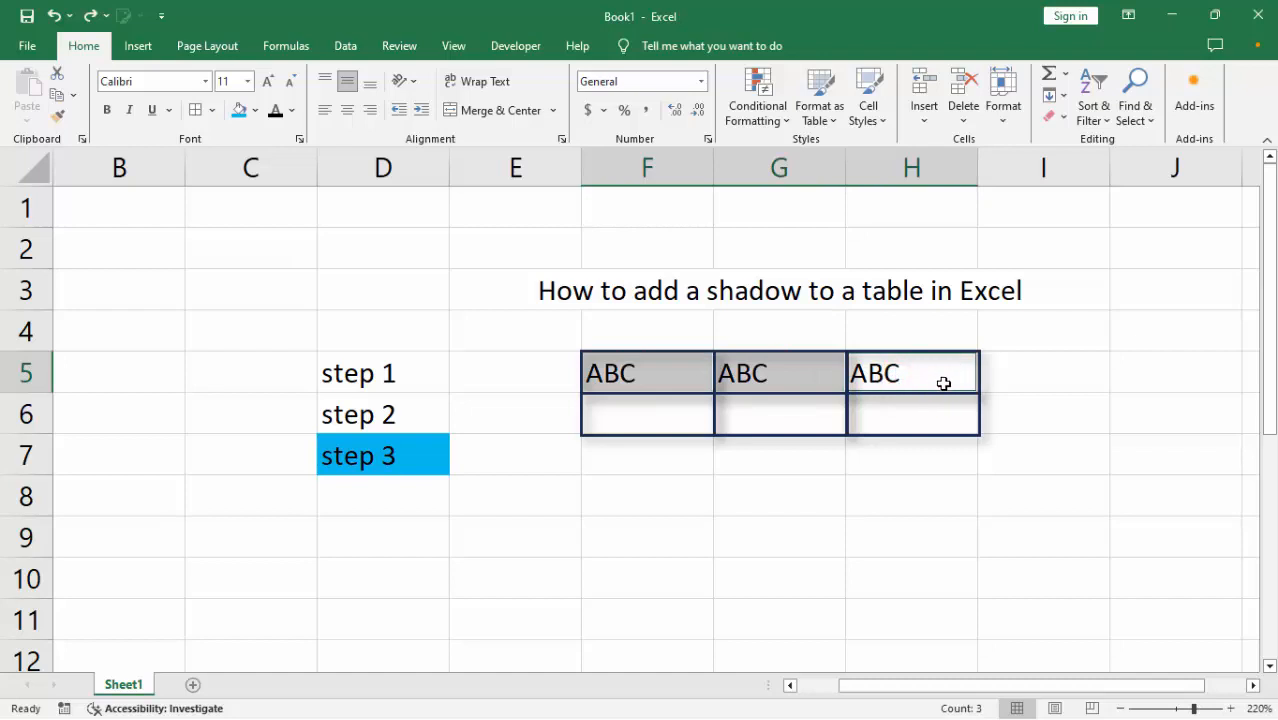
click(816, 379)
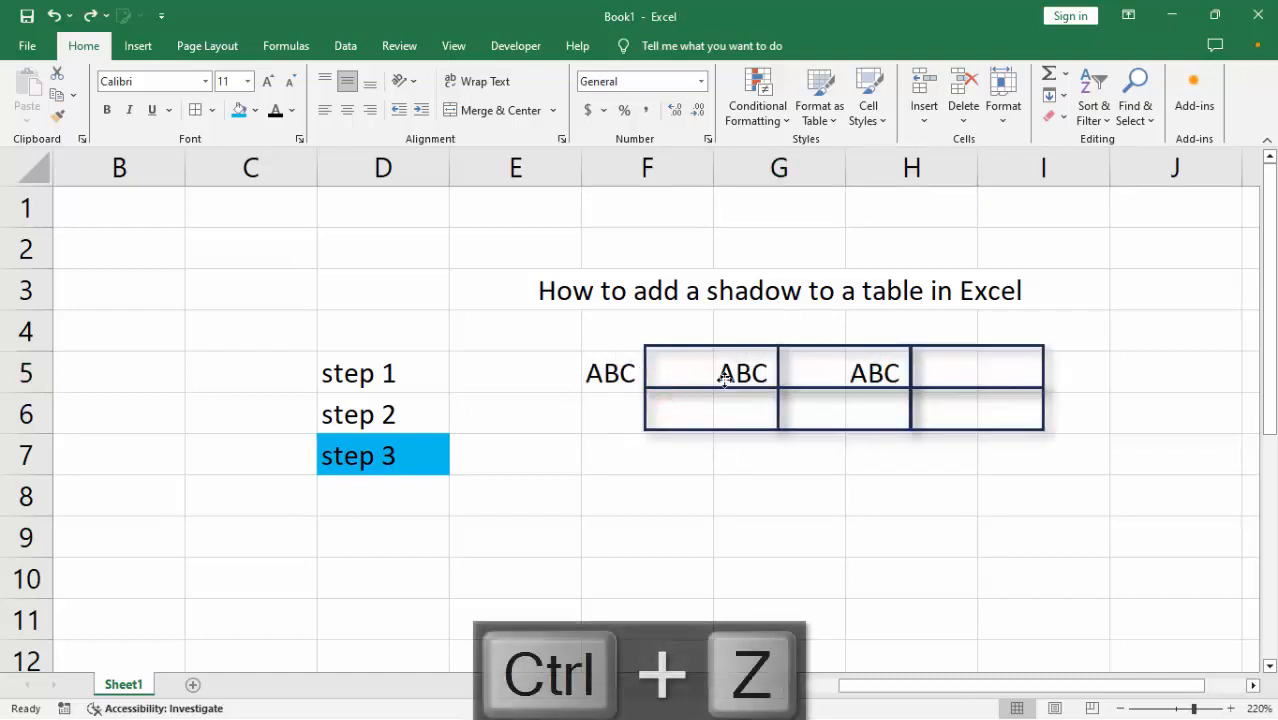
key(ctrl+z)
key(ctrl+z)
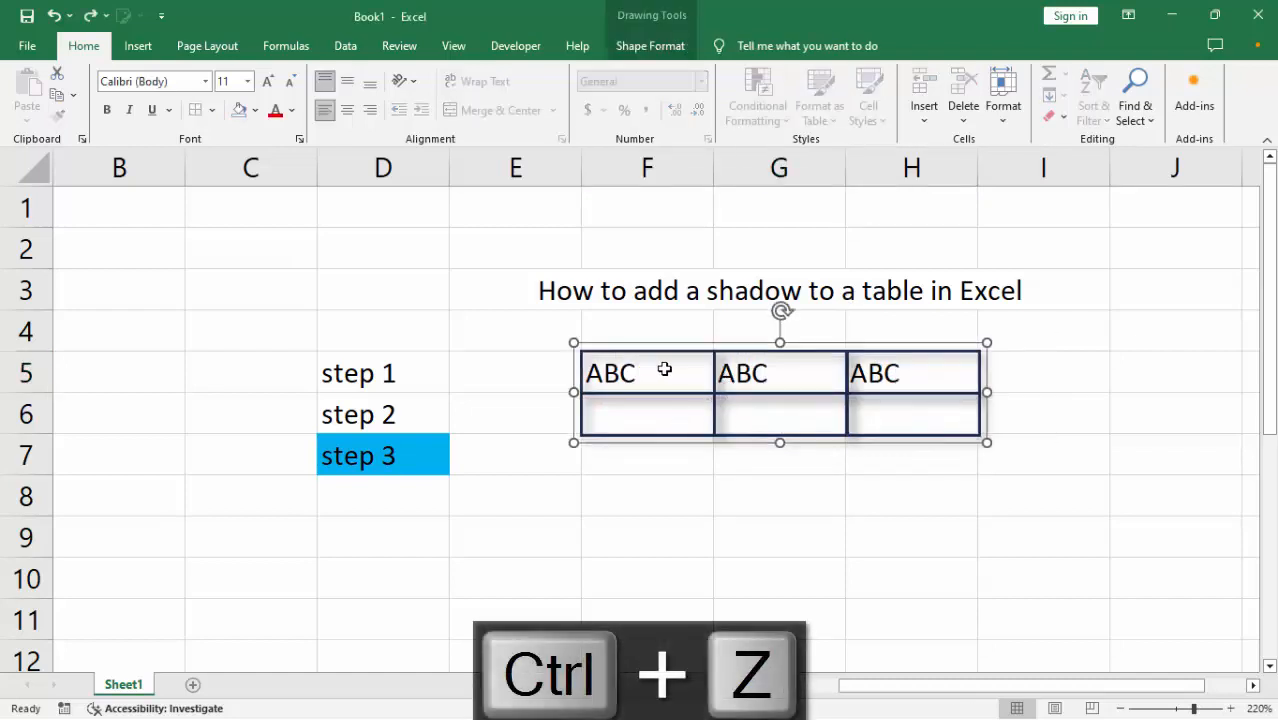
Center the text in cells F5:H5 horizontally and deselect the range.
drag(662, 365, 912, 376)
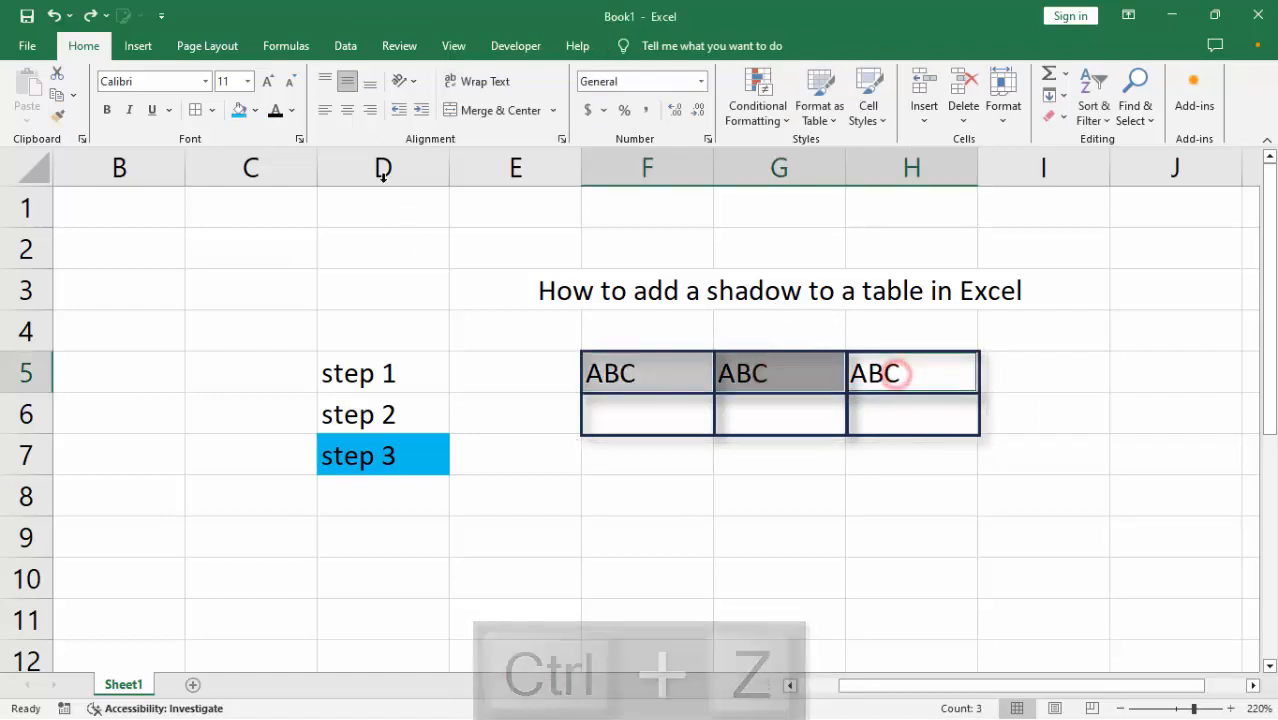
click(347, 108)
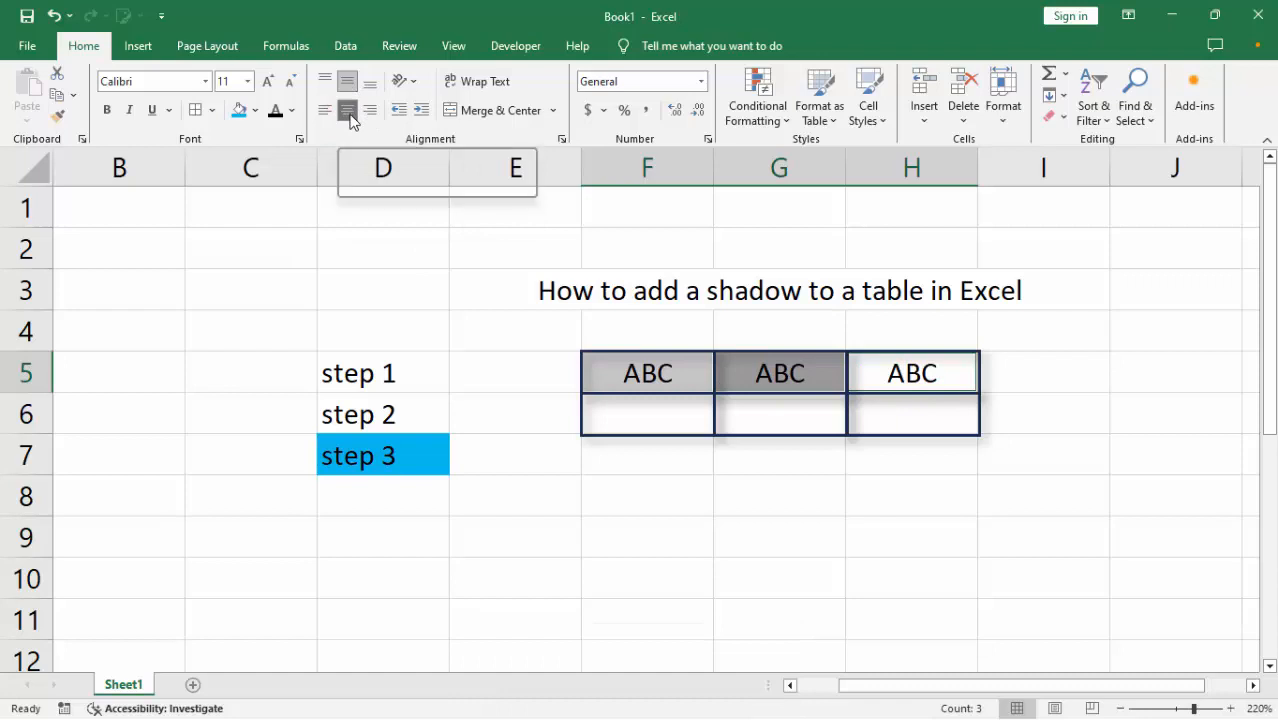
click(1096, 450)
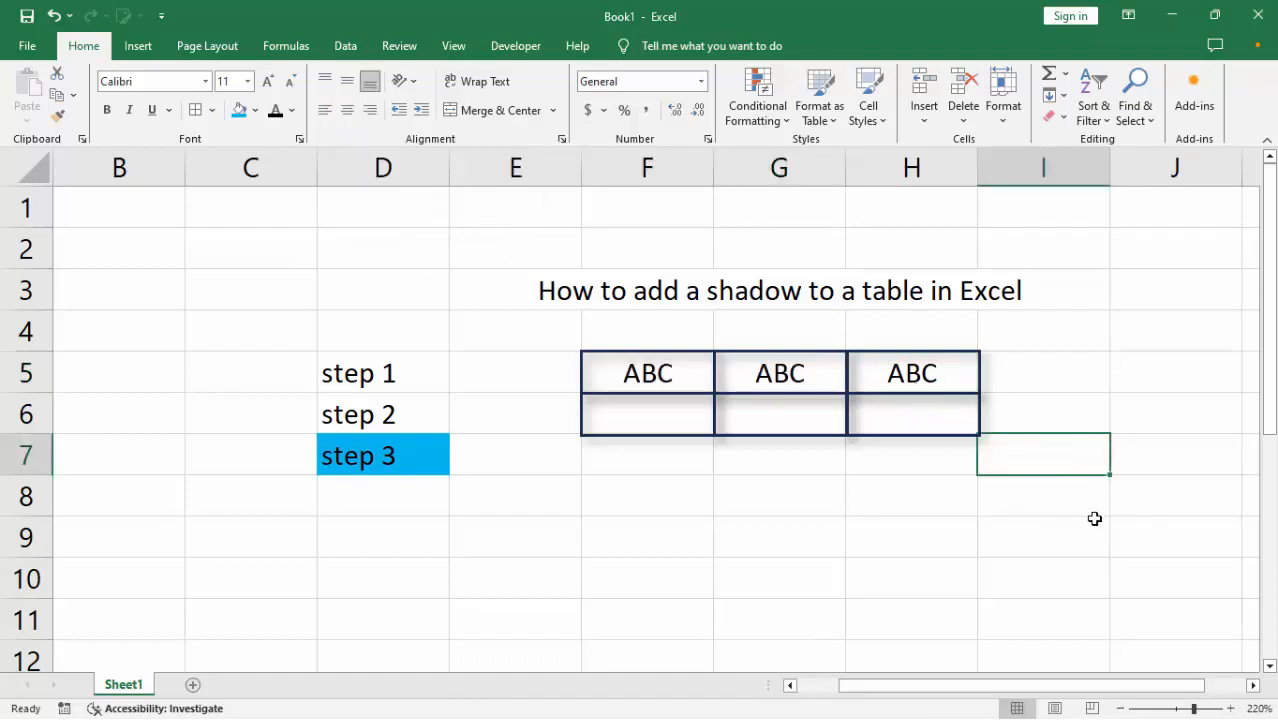